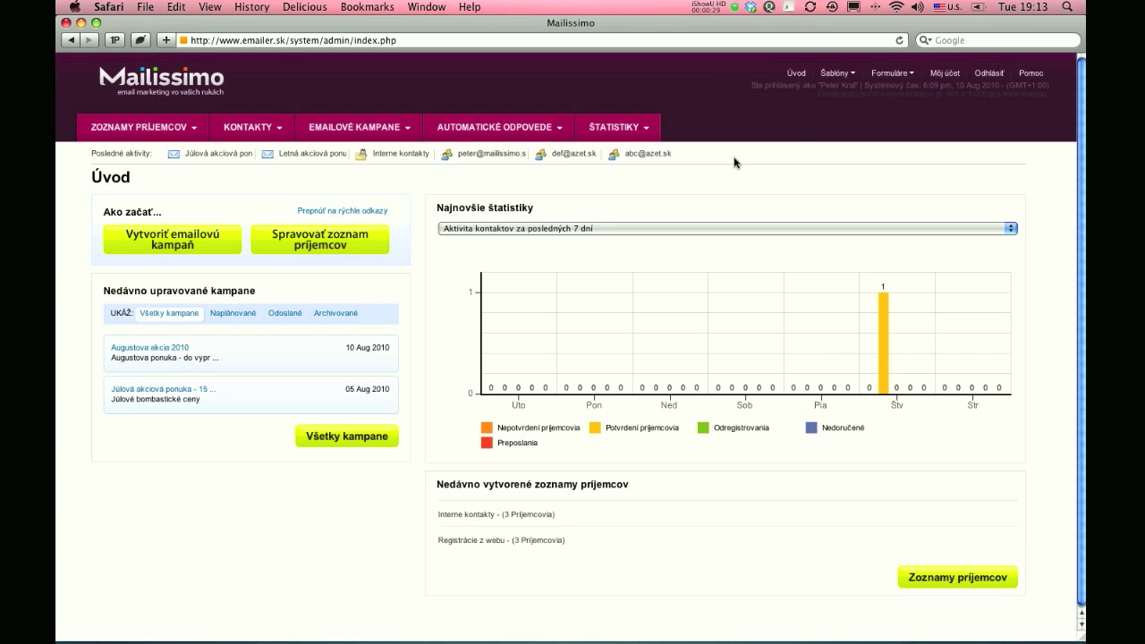
Step: Open the list of web forms and start creating a new web form
{"action": "left_click", "coordinate": [890, 79]}
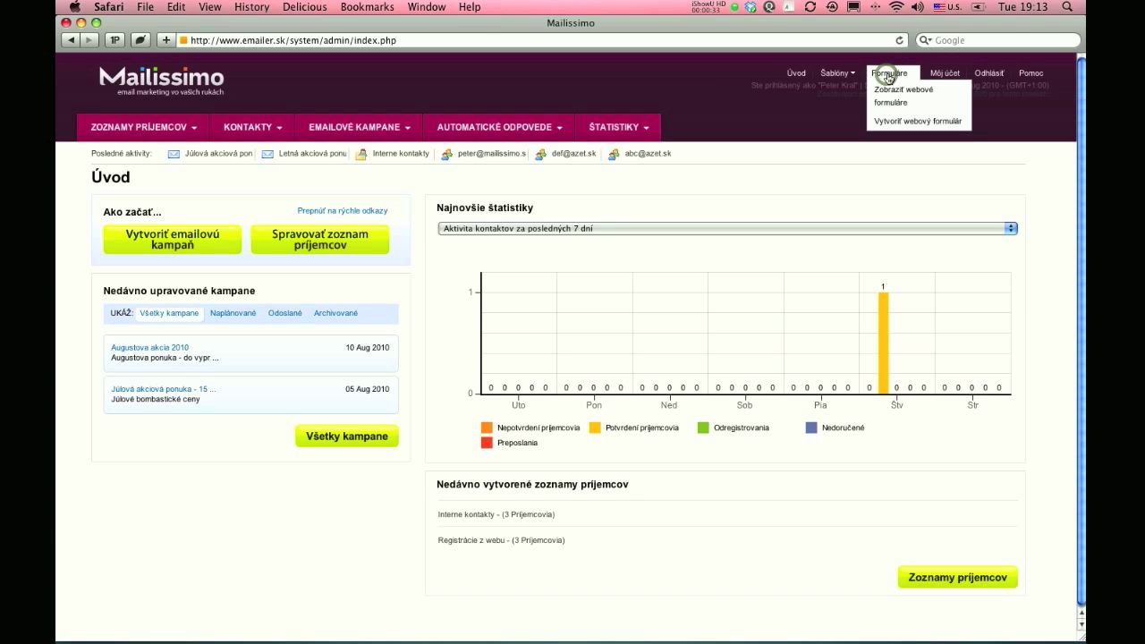
{"action": "left_click", "coordinate": [887, 96]}
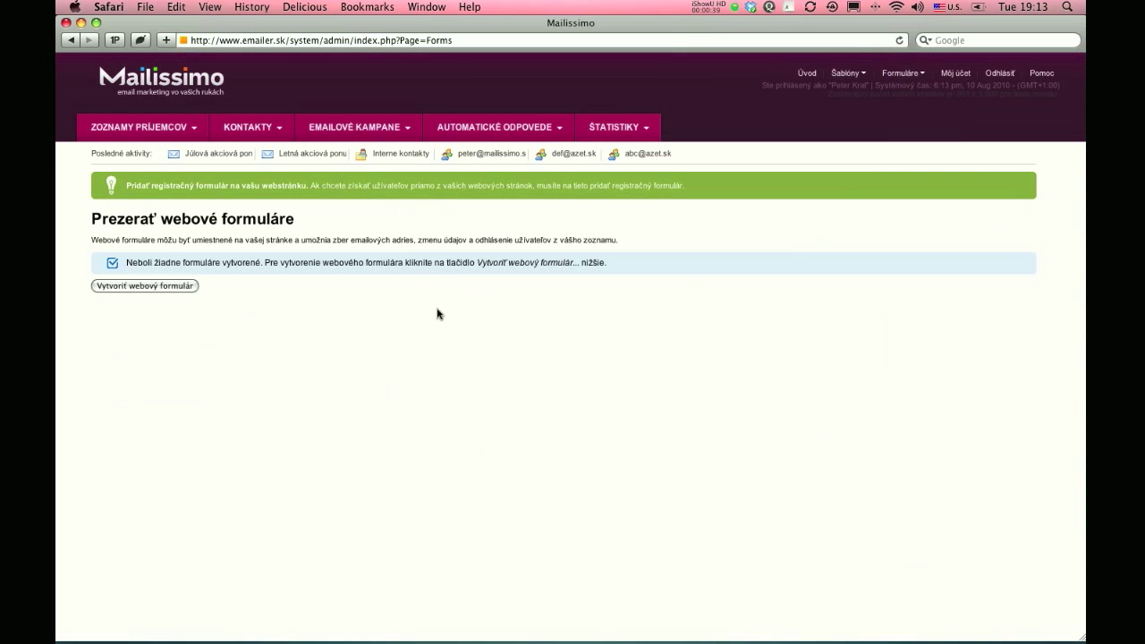
{"action": "left_click", "coordinate": [123, 286]}
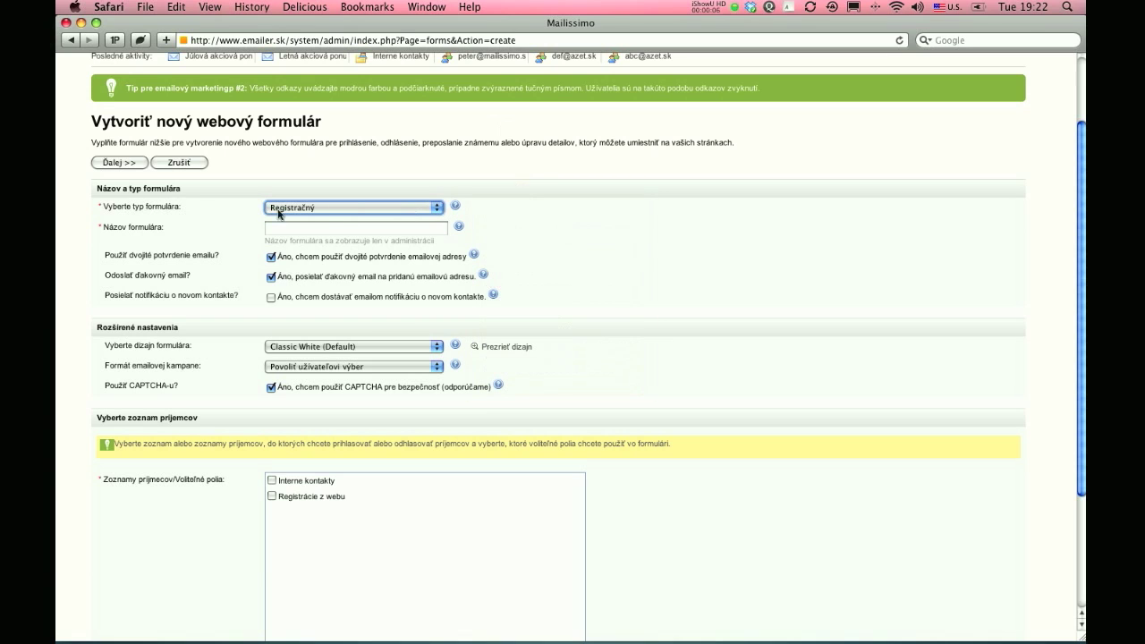
{"action": "left_click", "coordinate": [323, 211]}
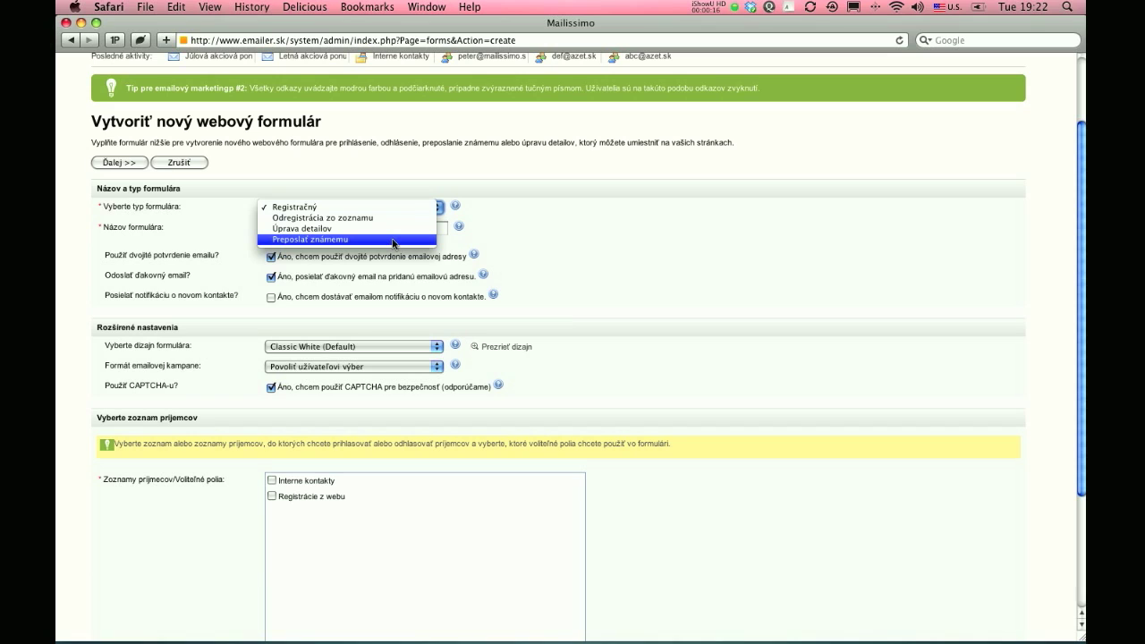
{"action": "left_click", "coordinate": [325, 211]}
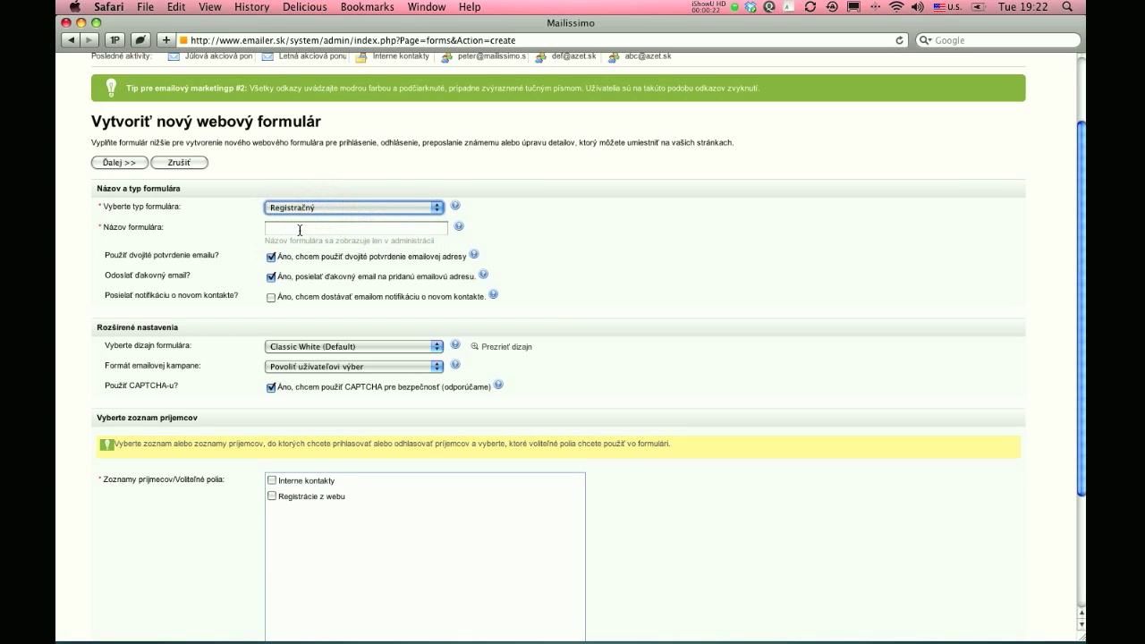
{"action": "left_click", "coordinate": [299, 230]}
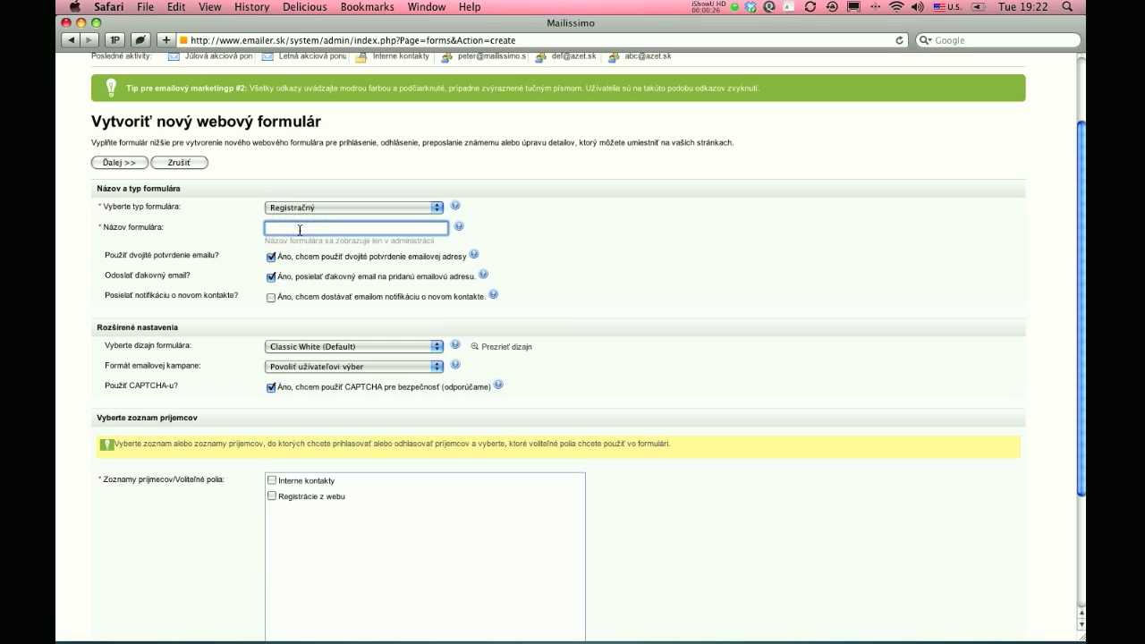
{"action": "type", "text": "www.mailissimo.sk - registracie z webu"}
{"action": "left_click", "coordinate": [270, 257]}
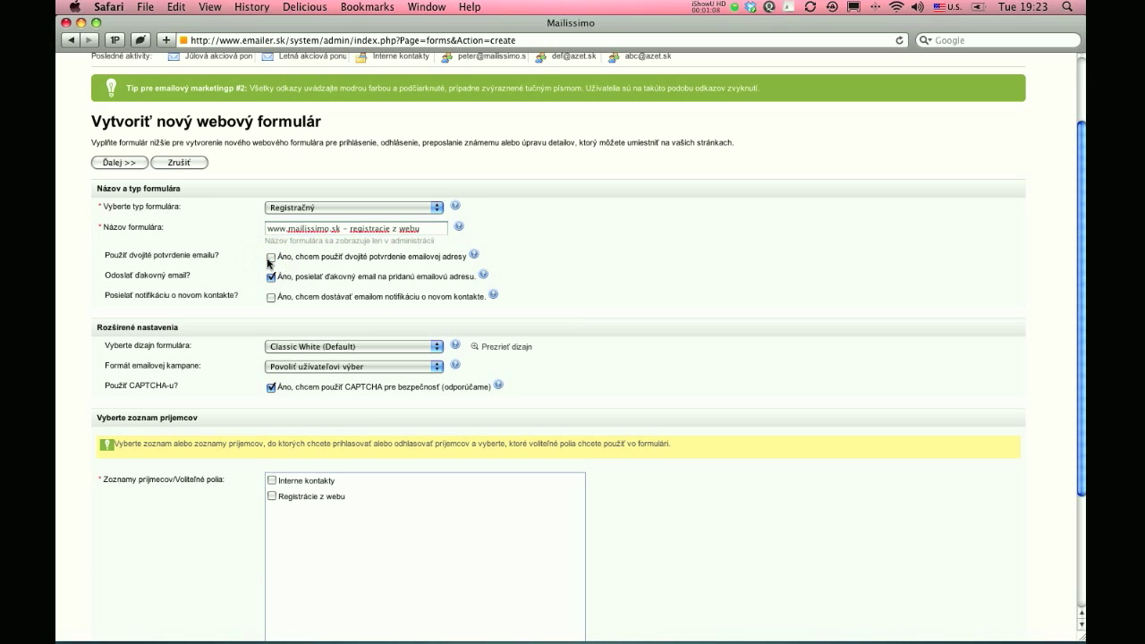
{"action": "left_click", "coordinate": [270, 257]}
Step: Set the email campaign format to HTML and disable CAPTCHA for the form
{"action": "scroll", "coordinate": [539, 304], "scroll_direction": "down", "scroll_amount": 3}
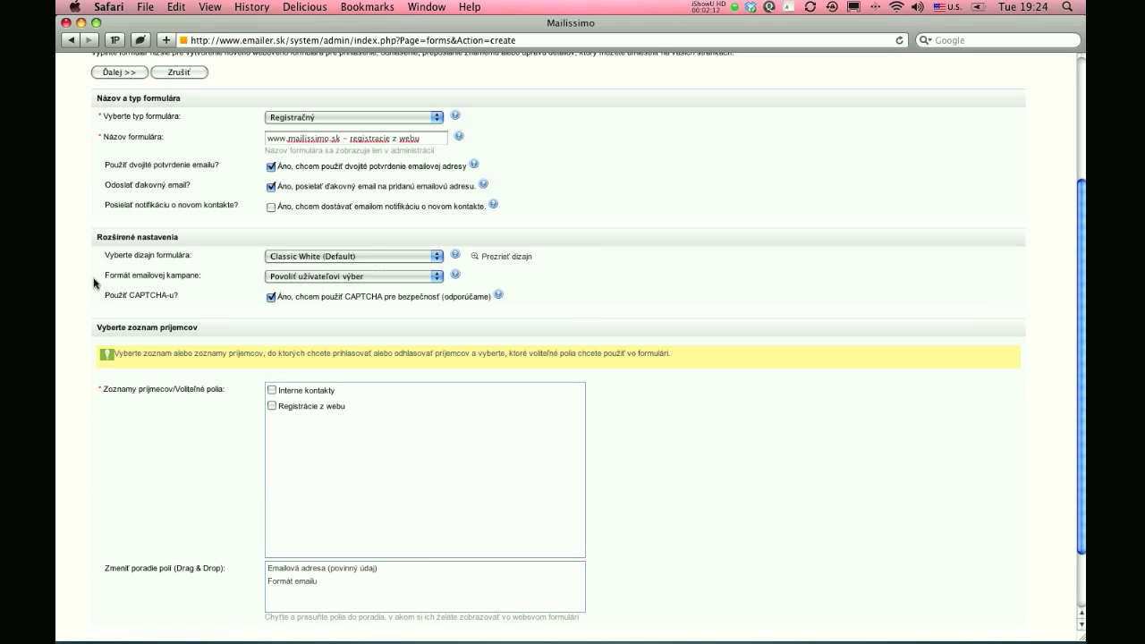
{"action": "left_click", "coordinate": [260, 280]}
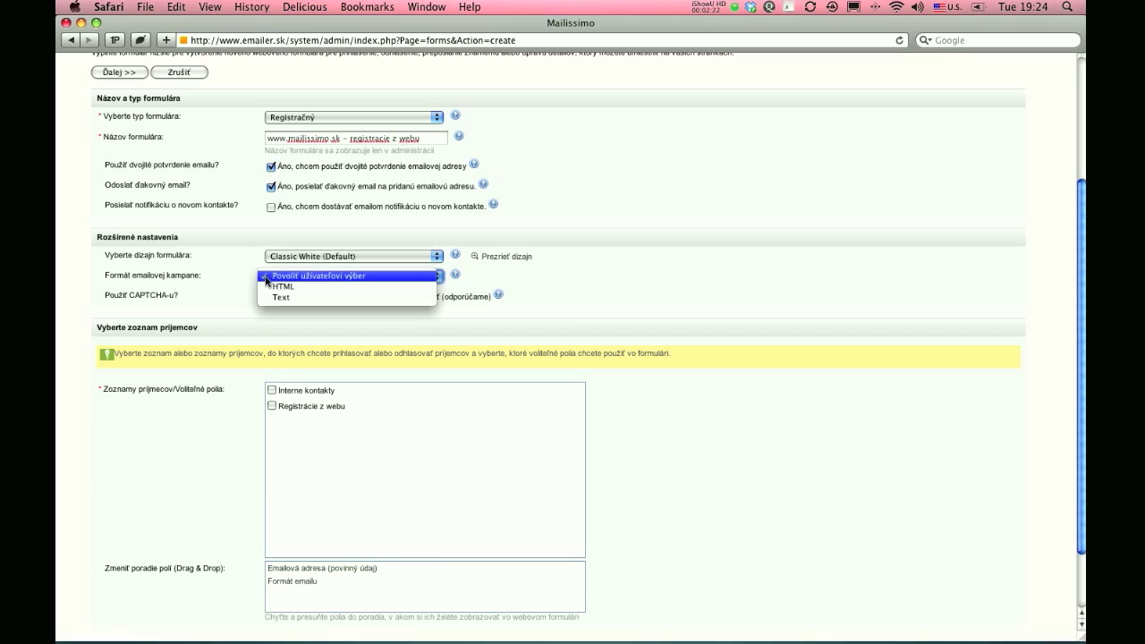
{"action": "left_click", "coordinate": [356, 287]}
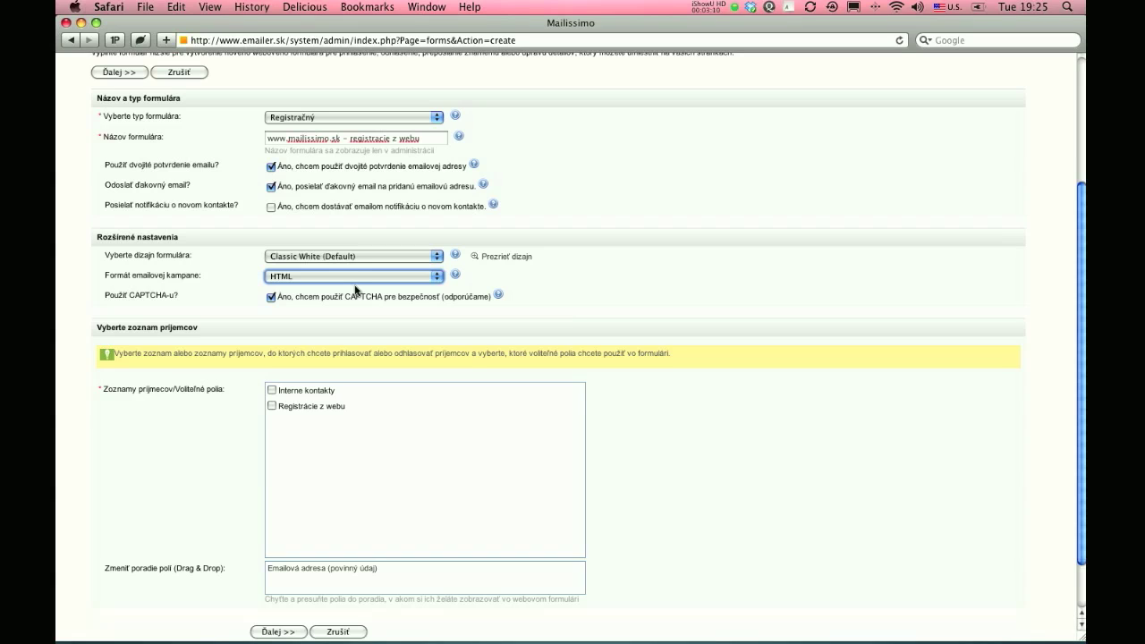
{"action": "left_click", "coordinate": [270, 298]}
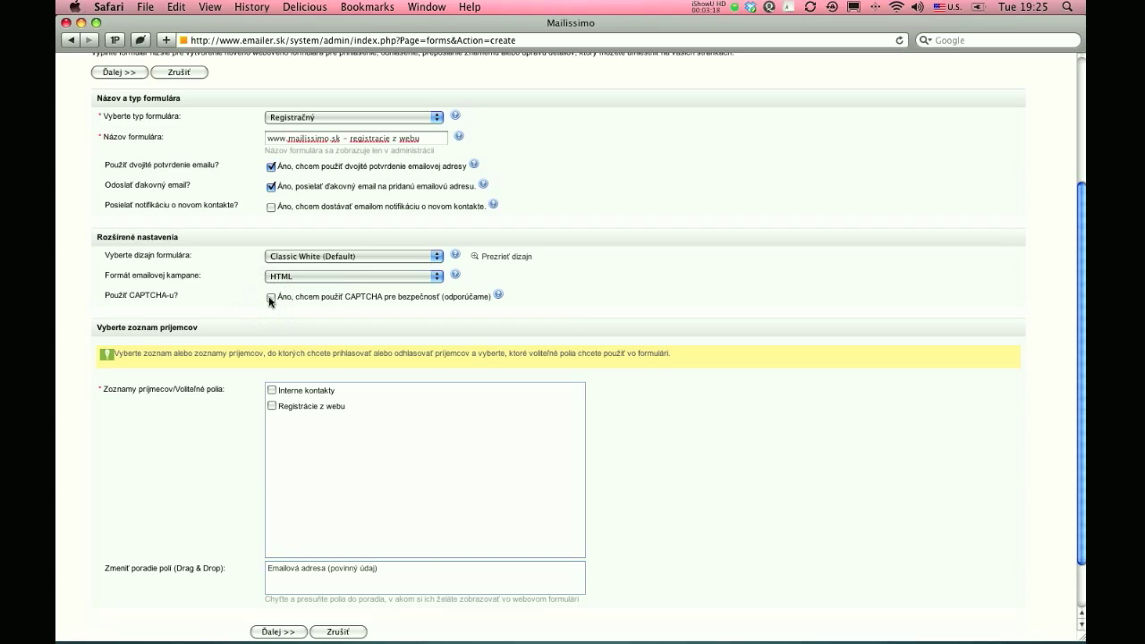
Step: Assign the form to the recipient list Registrácie z webu and include its Meno, Mesto and Priezvisko fields
{"action": "scroll", "coordinate": [270, 302], "scroll_direction": "down", "scroll_amount": 2}
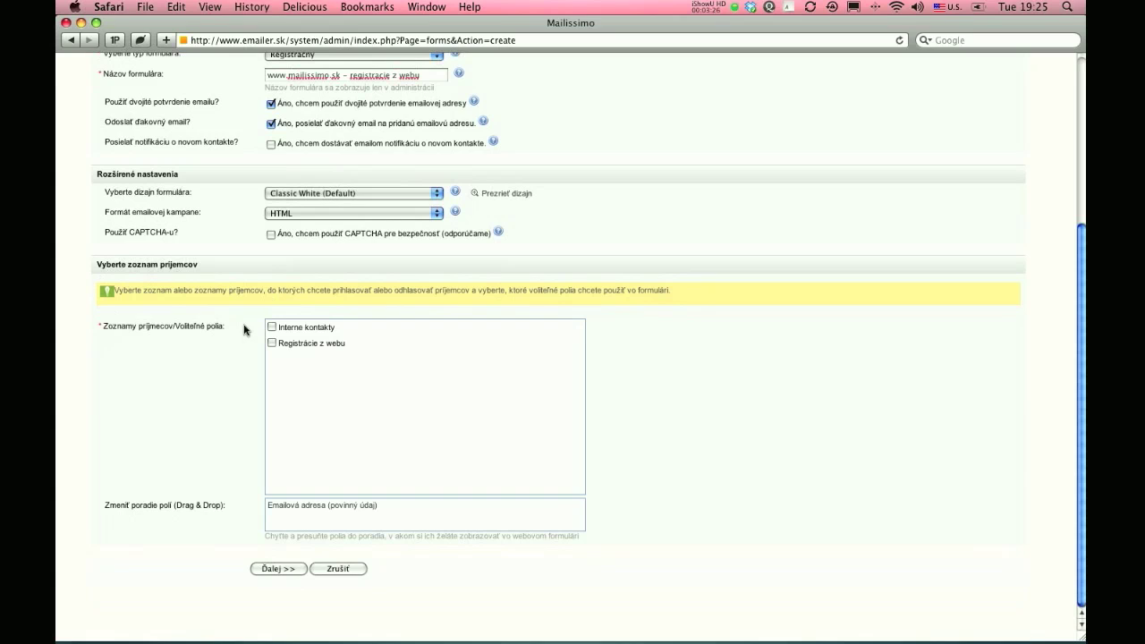
{"action": "left_click", "coordinate": [305, 350]}
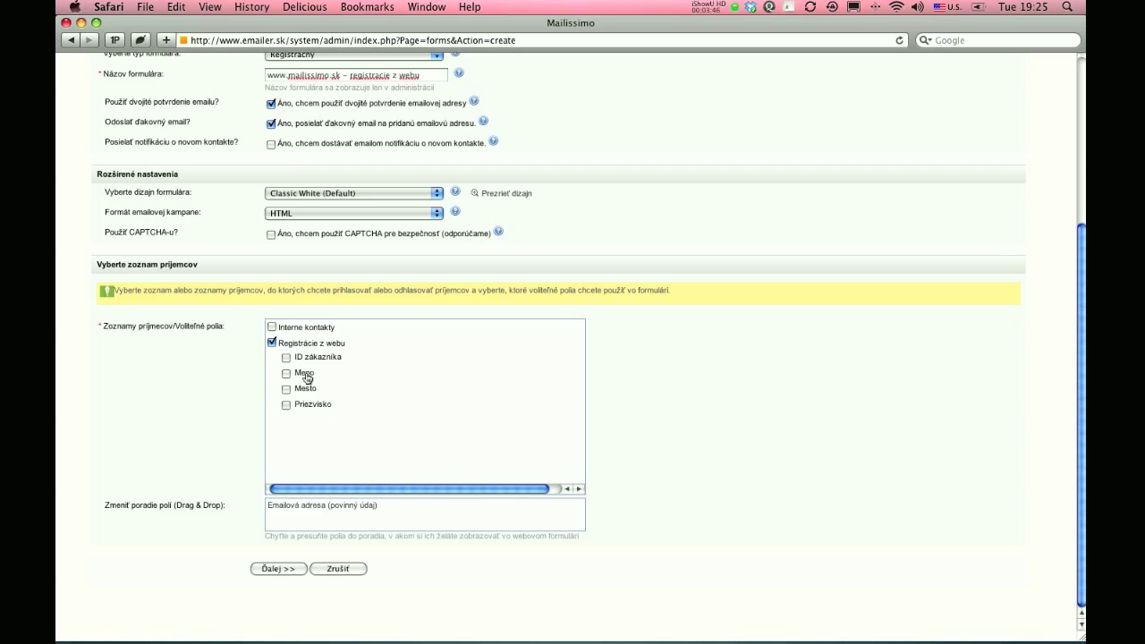
{"action": "left_click", "coordinate": [307, 376]}
{"action": "left_click", "coordinate": [305, 389]}
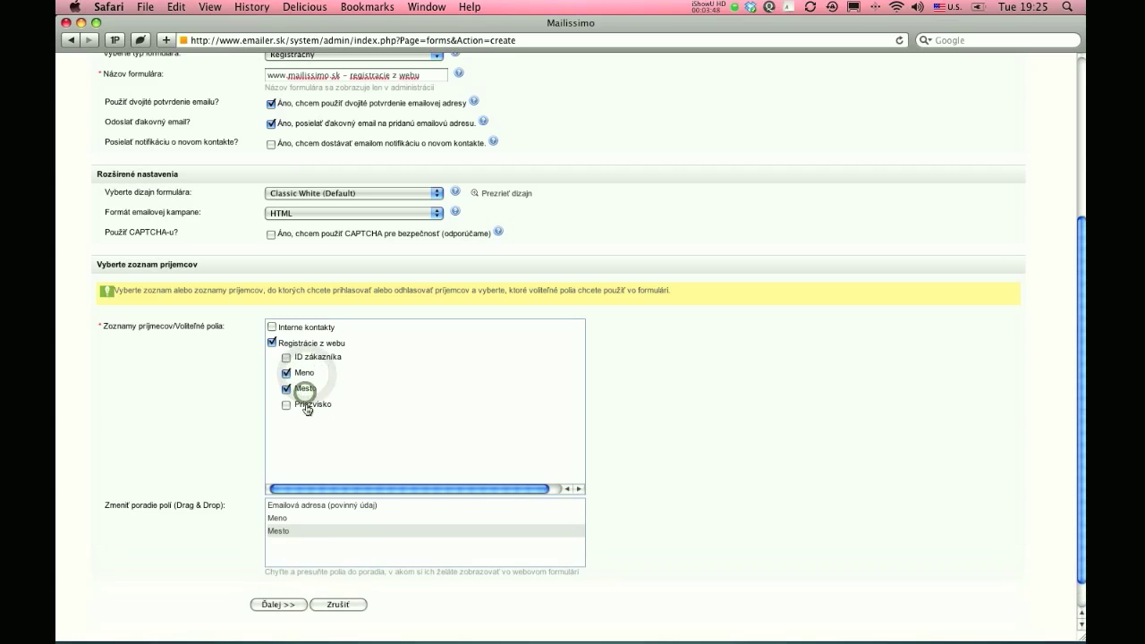
{"action": "left_click", "coordinate": [307, 407]}
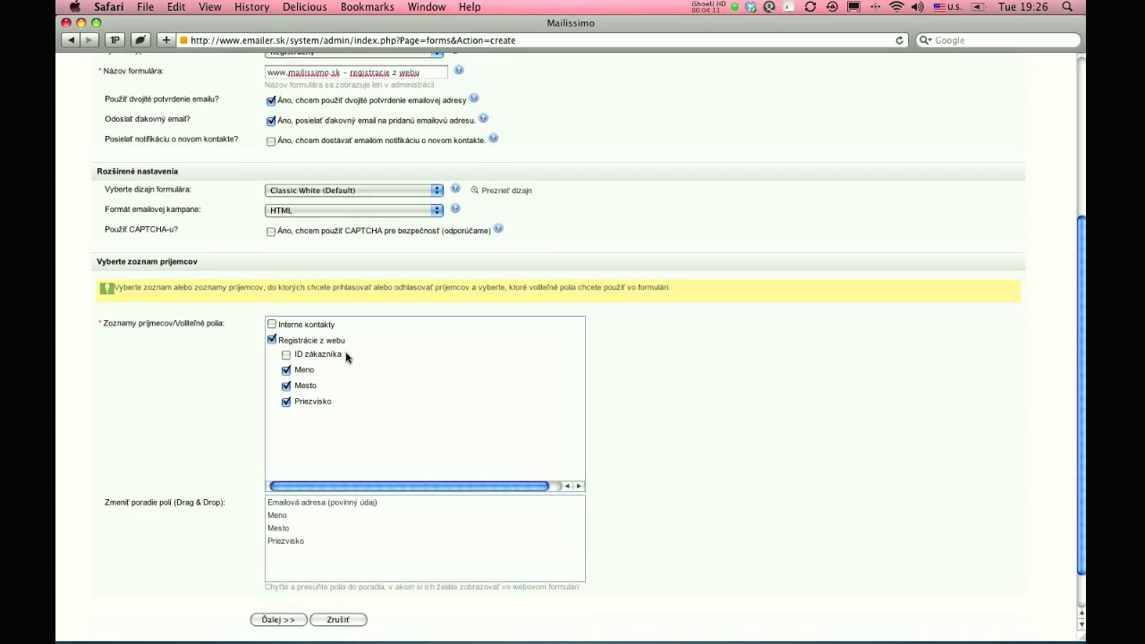
Step: Reorder the form fields so Priezvisko comes before Mesto, and continue to the confirmation settings
{"action": "scroll", "coordinate": [347, 358], "scroll_direction": "down", "scroll_amount": 2}
{"action": "scroll", "coordinate": [347, 358], "scroll_direction": "left", "scroll_amount": 1}
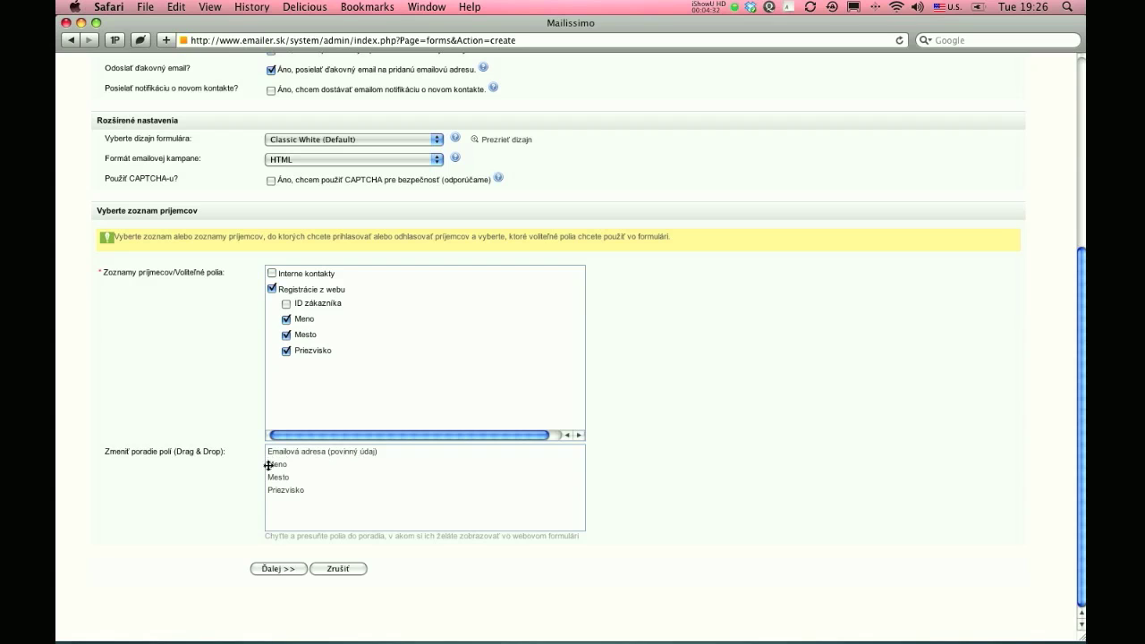
{"action": "left_click_drag", "start_coordinate": [282, 490], "coordinate": [283, 477]}
{"action": "scroll", "coordinate": [248, 498], "scroll_direction": "up", "scroll_amount": 3}
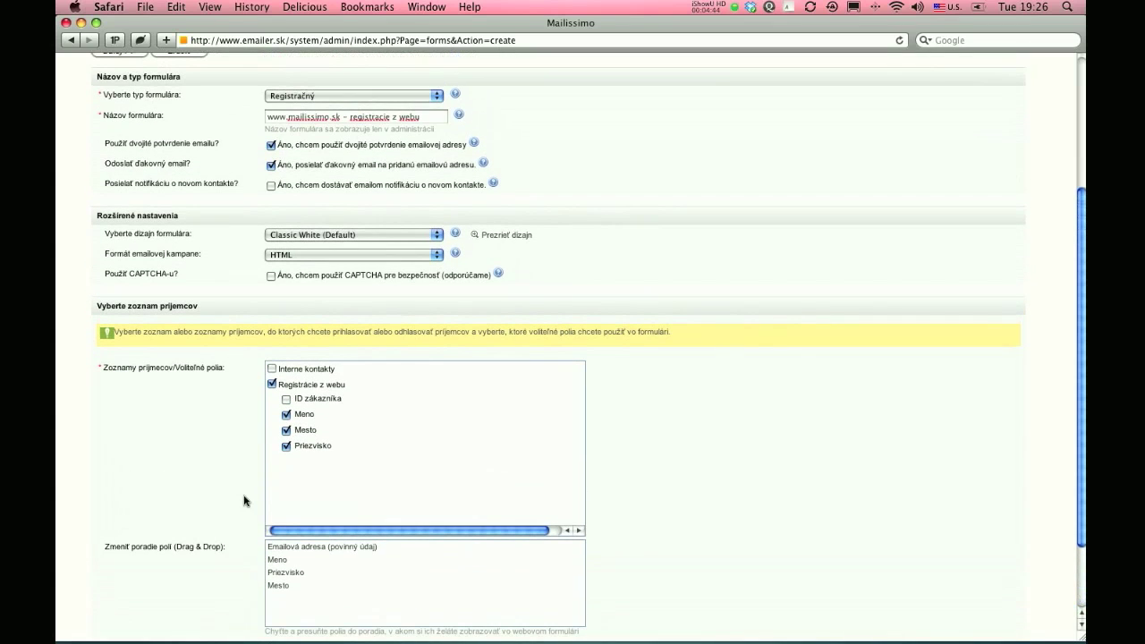
{"action": "scroll", "coordinate": [248, 501], "scroll_direction": "down", "scroll_amount": 2}
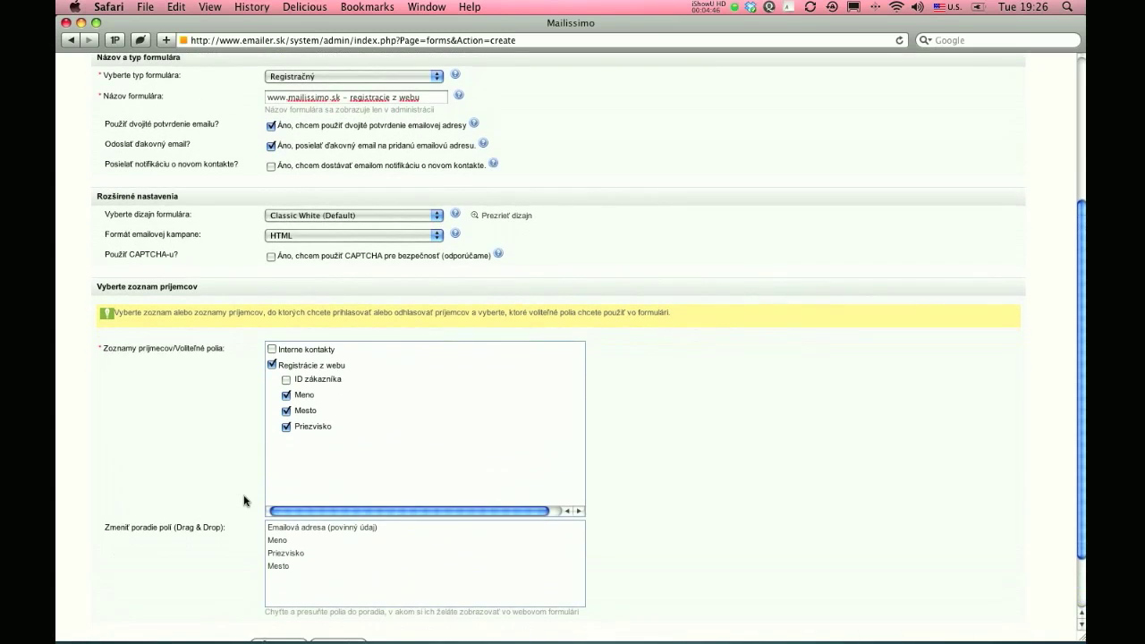
{"action": "scroll", "coordinate": [244, 499], "scroll_direction": "down", "scroll_amount": 1}
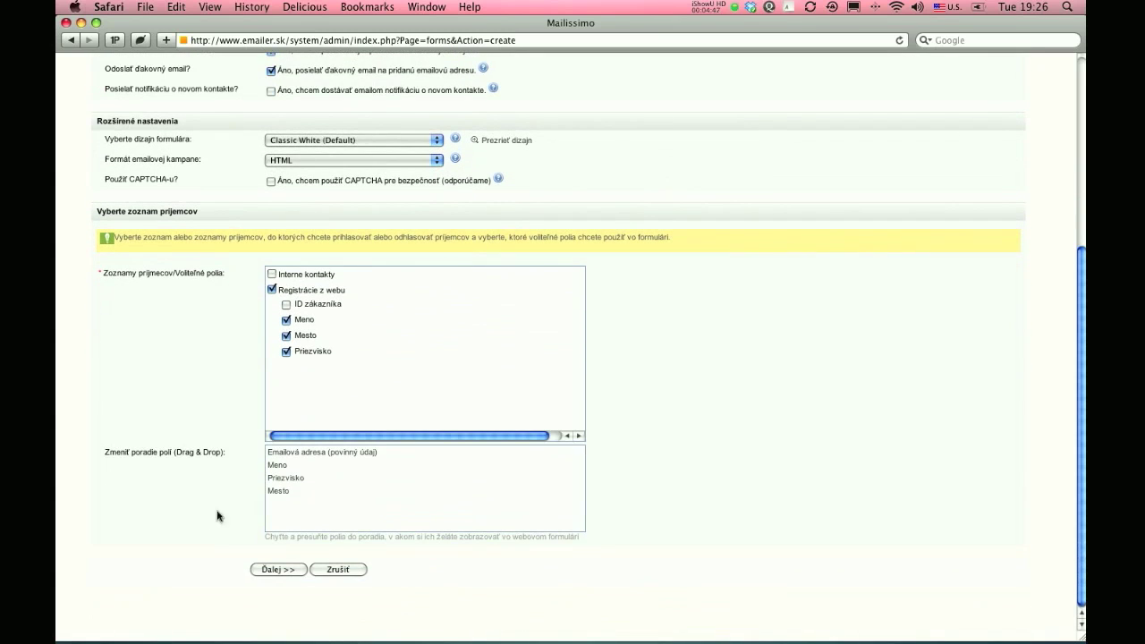
{"action": "left_click", "coordinate": [270, 569]}
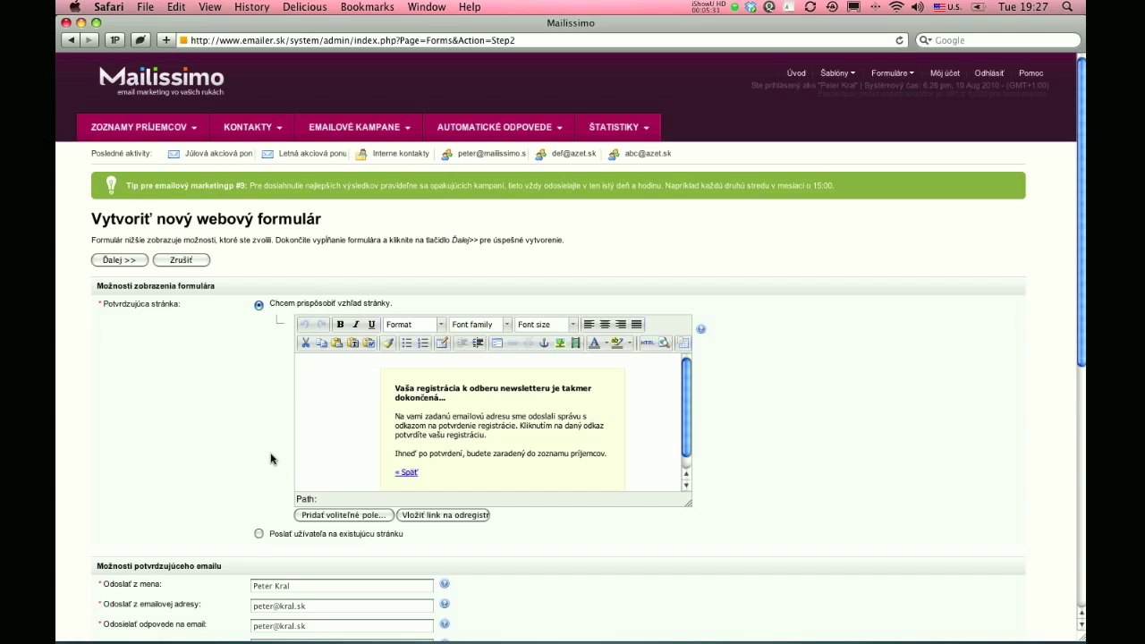
{"action": "left_click", "coordinate": [259, 535]}
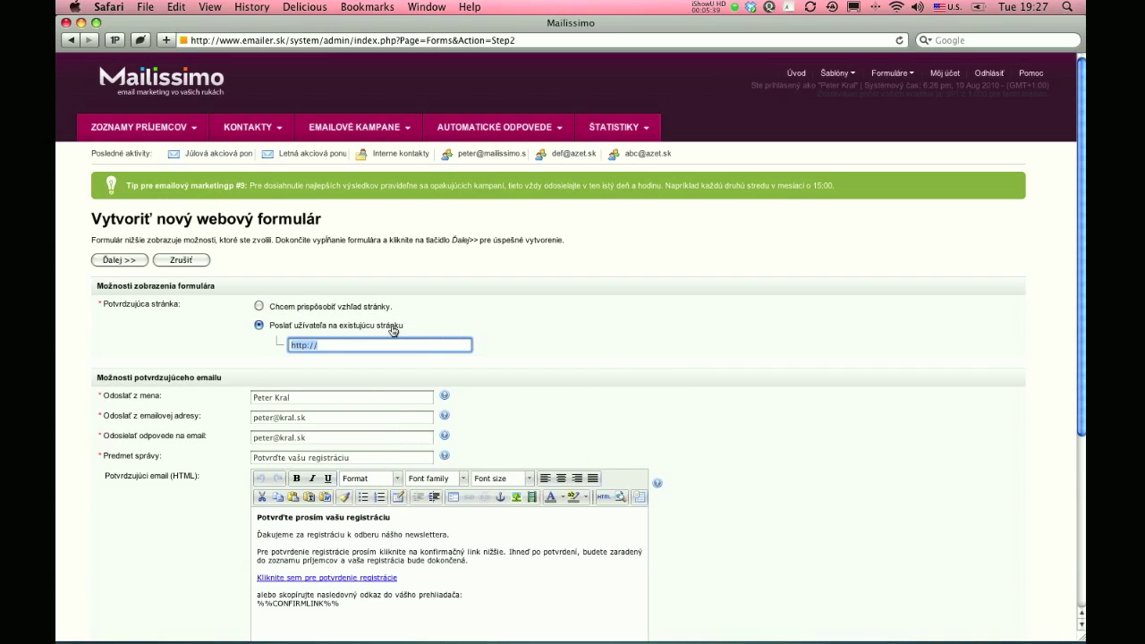
{"action": "left_click", "coordinate": [334, 346]}
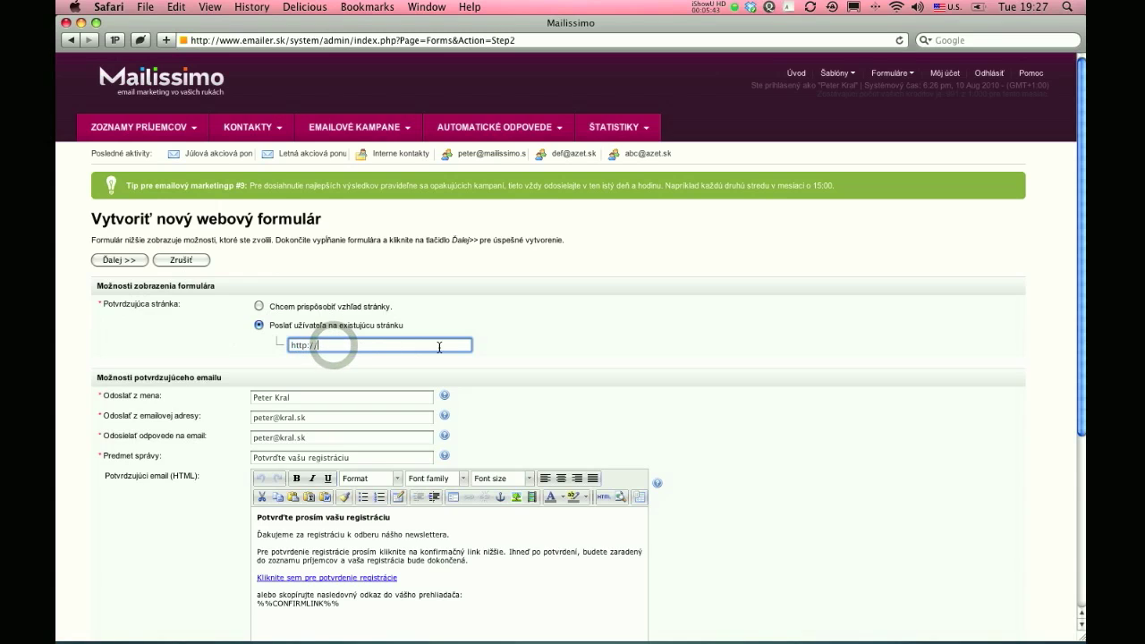
{"action": "left_click", "coordinate": [344, 308]}
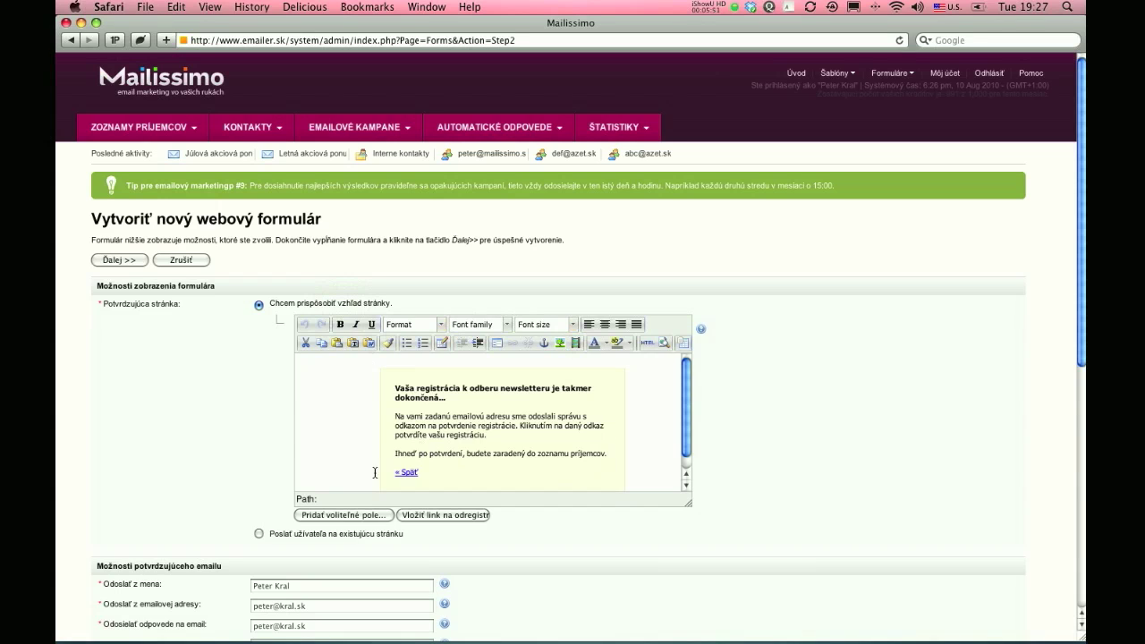
Step: Review the confirmation email options: sender name, sender and reply addresses, subject, and the HTML and text versions of the message
{"action": "scroll", "coordinate": [114, 340], "scroll_direction": "down", "scroll_amount": 8}
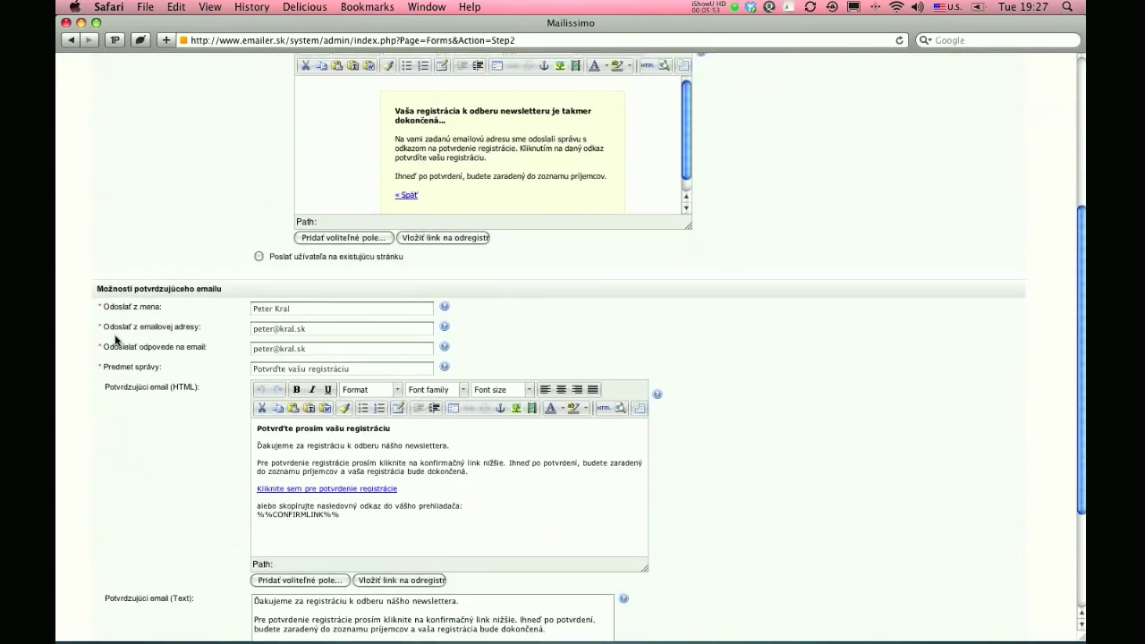
{"action": "scroll", "coordinate": [114, 340], "scroll_direction": "down", "scroll_amount": 2}
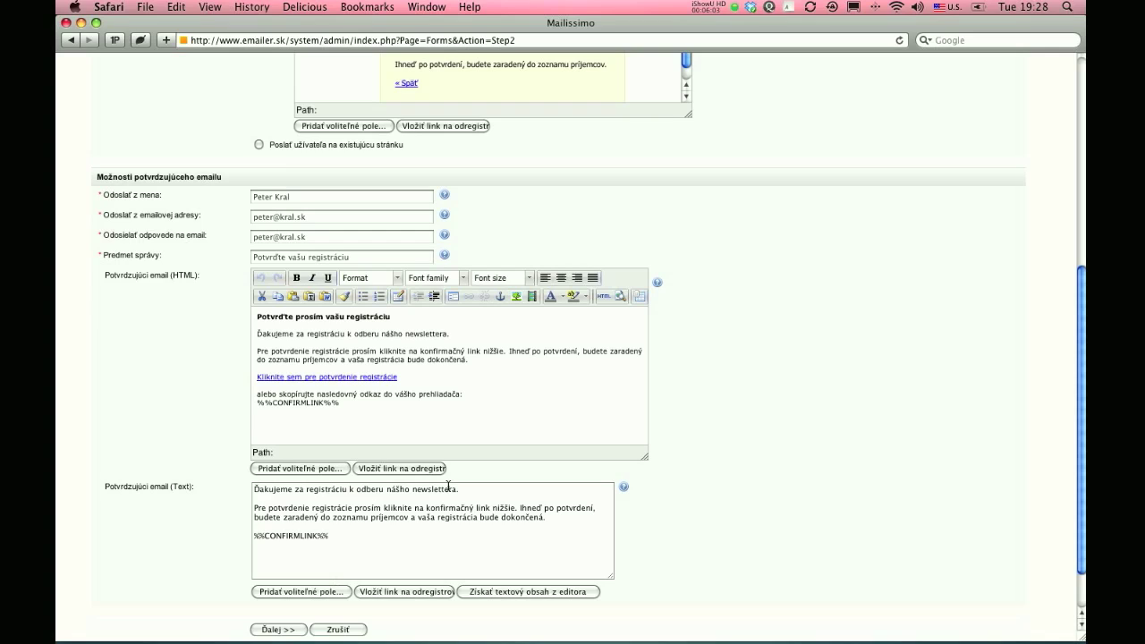
{"action": "triple_click", "coordinate": [100, 194]}
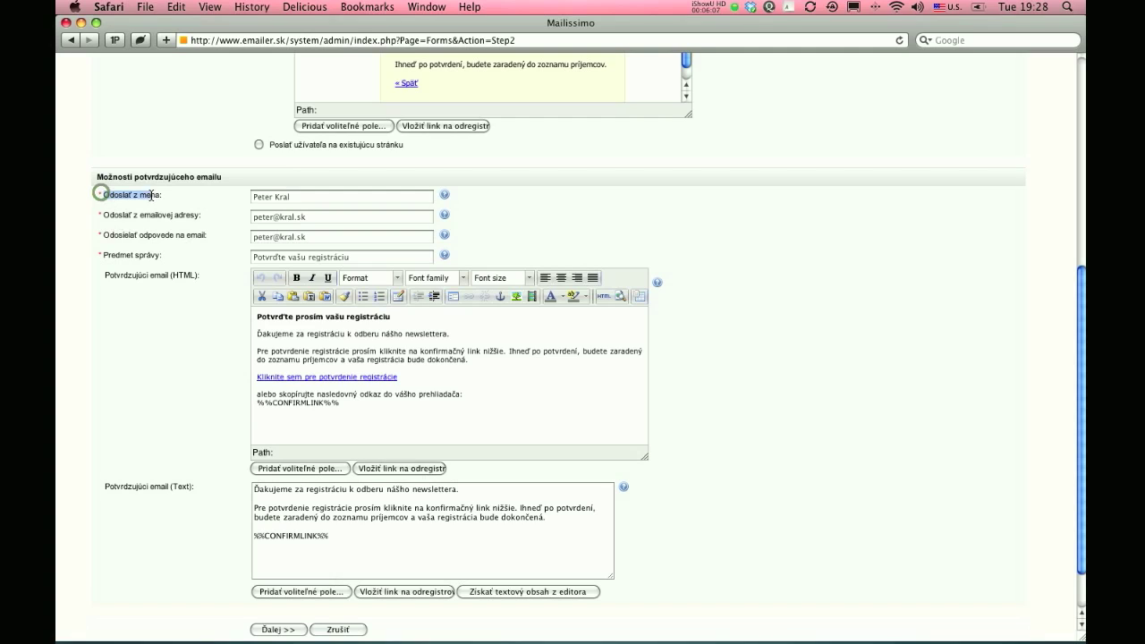
{"action": "triple_click", "coordinate": [251, 194]}
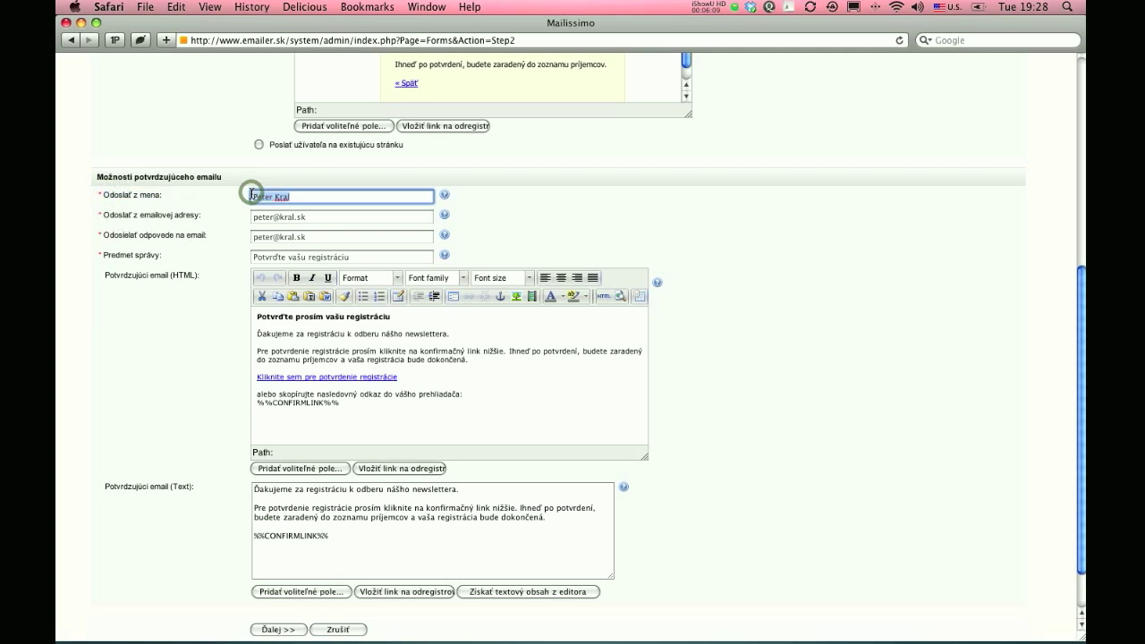
{"action": "left_click", "coordinate": [230, 218]}
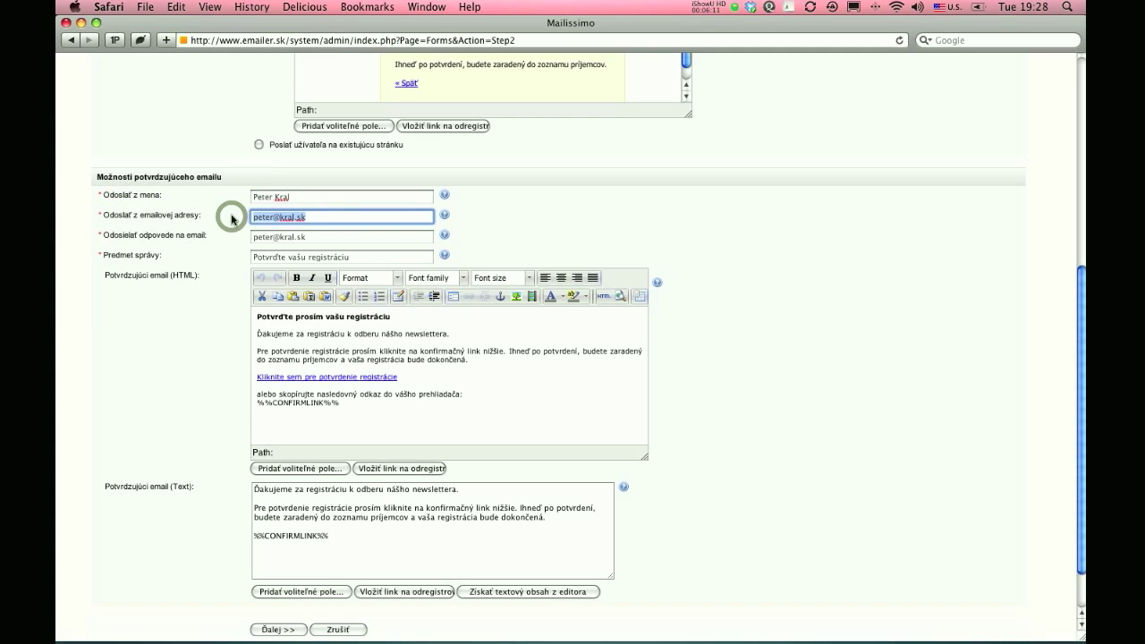
{"action": "left_click_drag", "start_coordinate": [327, 237], "coordinate": [247, 237]}
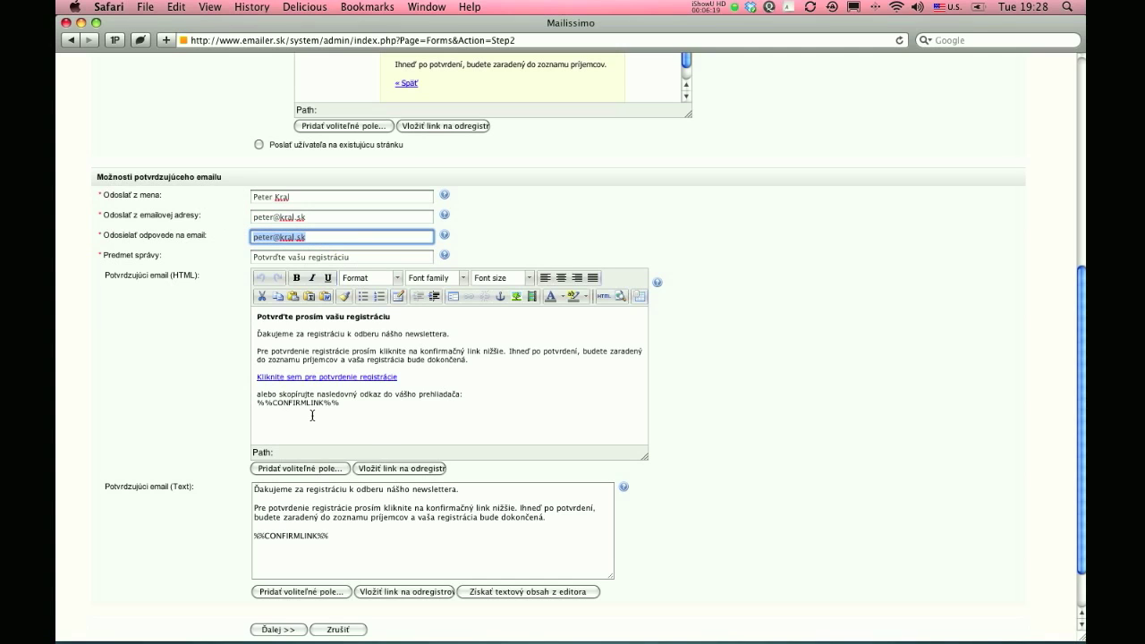
{"action": "scroll", "coordinate": [304, 412], "scroll_direction": "down", "scroll_amount": 1}
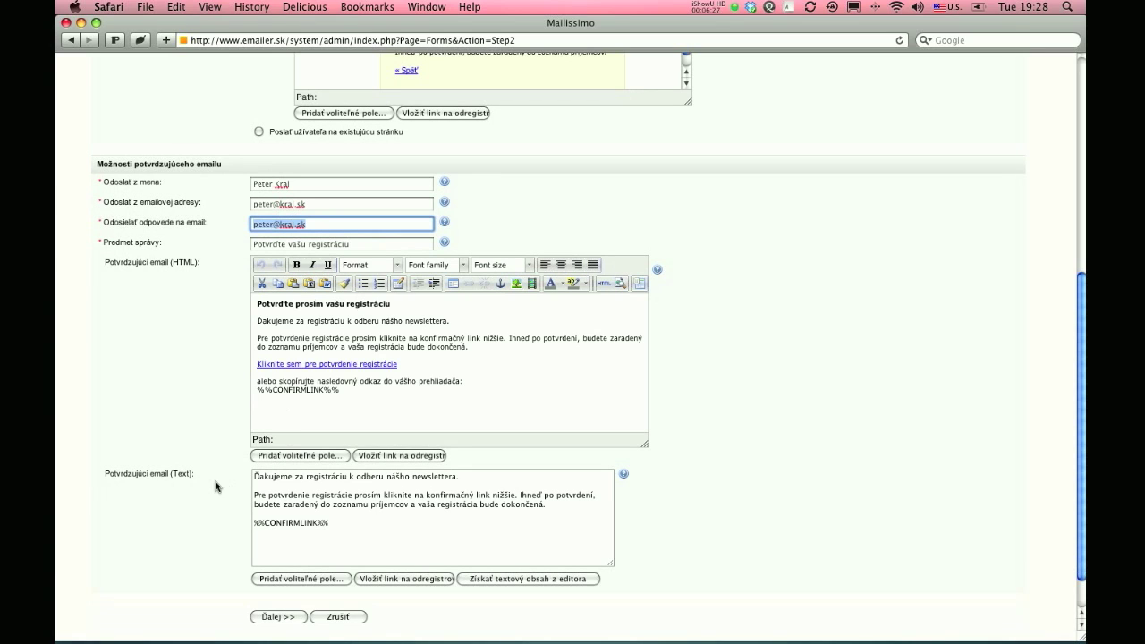
{"action": "scroll", "coordinate": [215, 485], "scroll_direction": "up", "scroll_amount": 5}
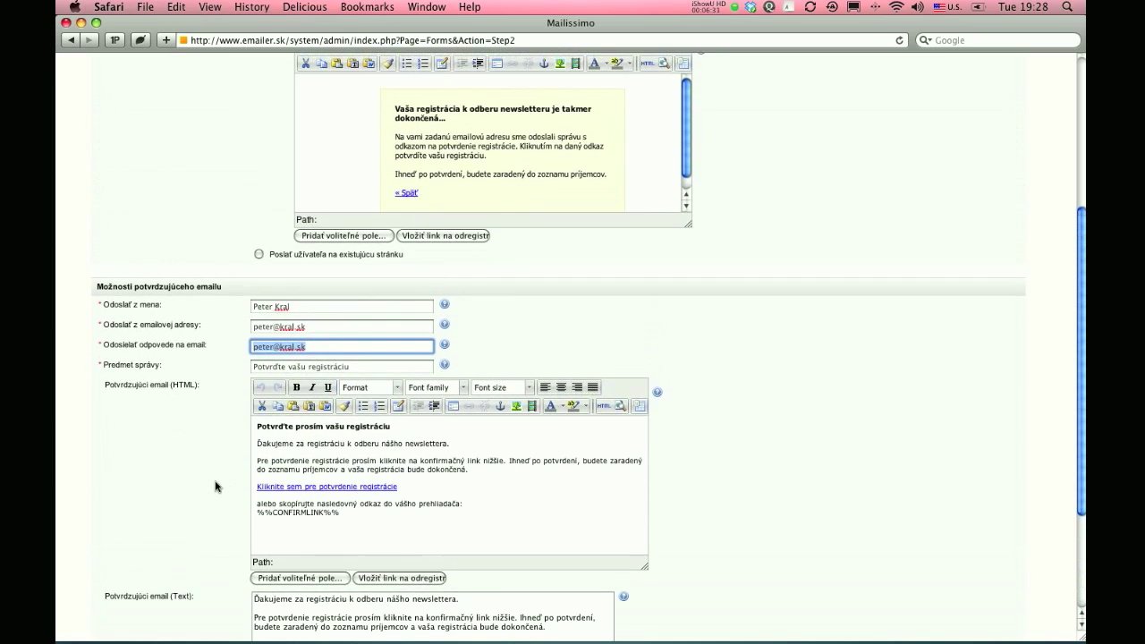
{"action": "scroll", "coordinate": [215, 485], "scroll_direction": "down", "scroll_amount": 7}
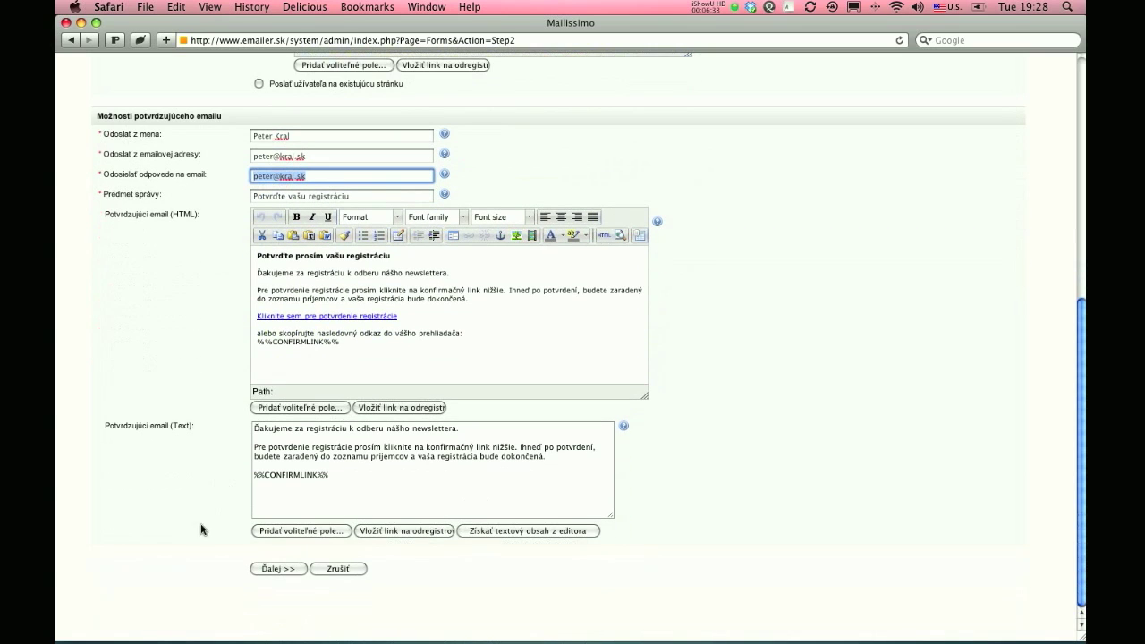
Step: Accept the confirmation email settings and continue to the thank-you page and email options
{"action": "left_click", "coordinate": [261, 569]}
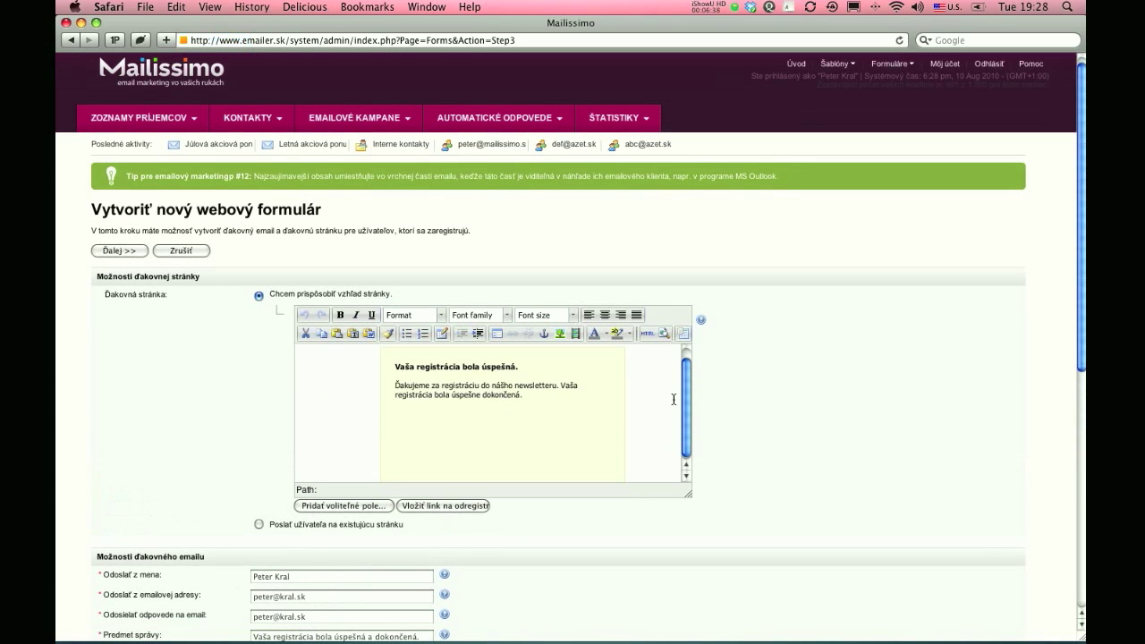
{"action": "scroll", "coordinate": [673, 400], "scroll_direction": "up", "scroll_amount": 1}
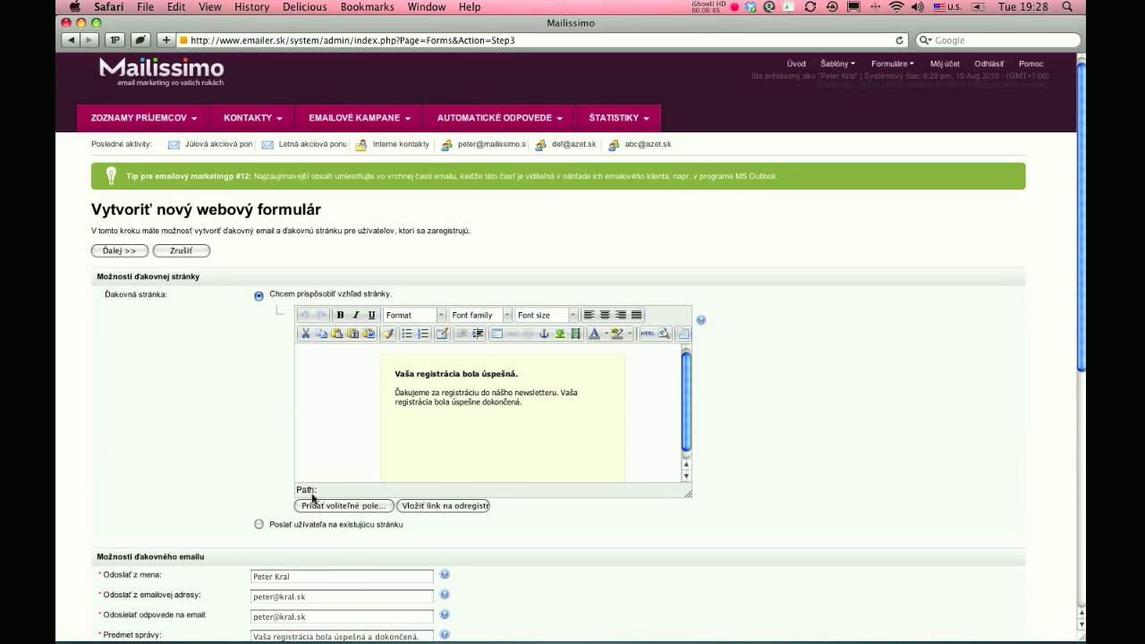
{"action": "left_click", "coordinate": [260, 525]}
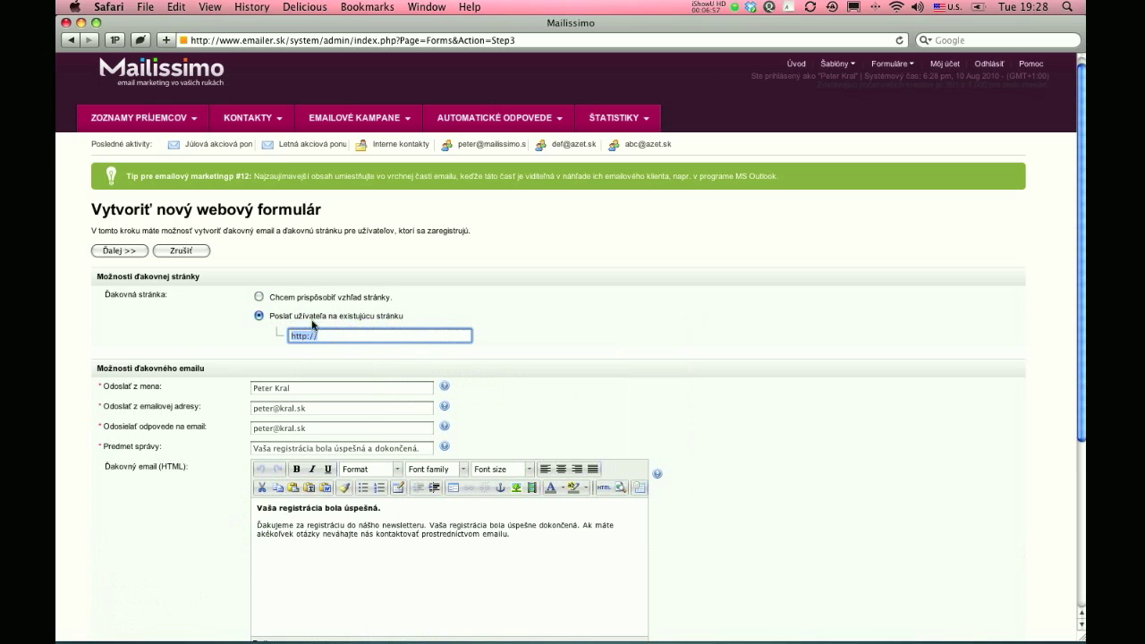
{"action": "left_click", "coordinate": [392, 336]}
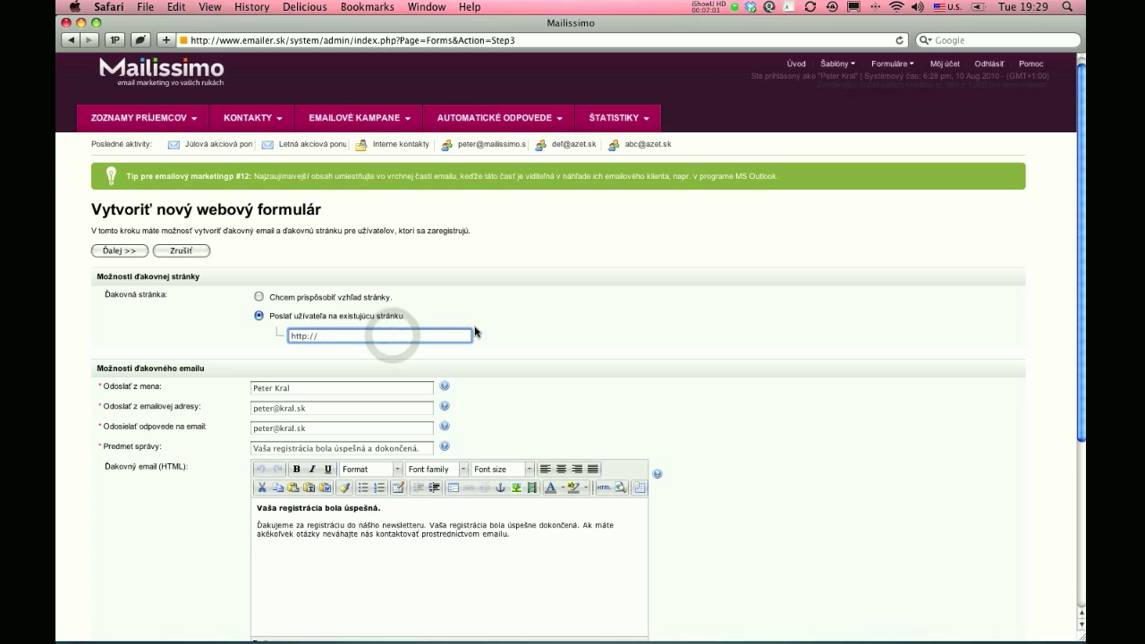
{"action": "left_click", "coordinate": [288, 297]}
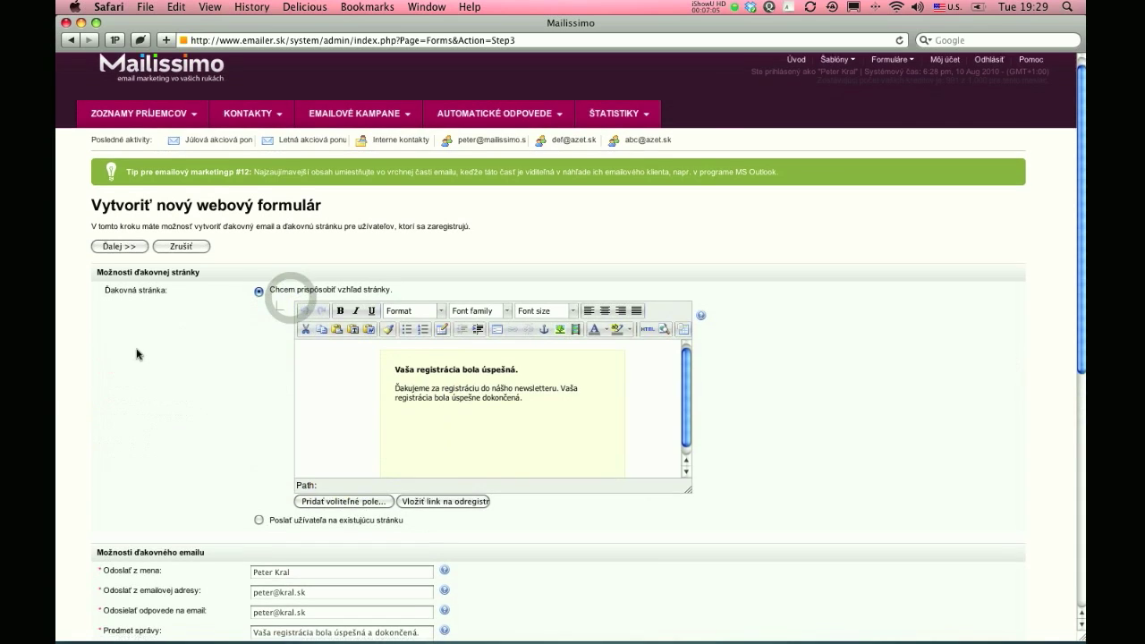
Step: Accept the thank-you email settings, continue to the error page options, and save the web form with the customized error page
{"action": "scroll", "coordinate": [136, 354], "scroll_direction": "down", "scroll_amount": 10}
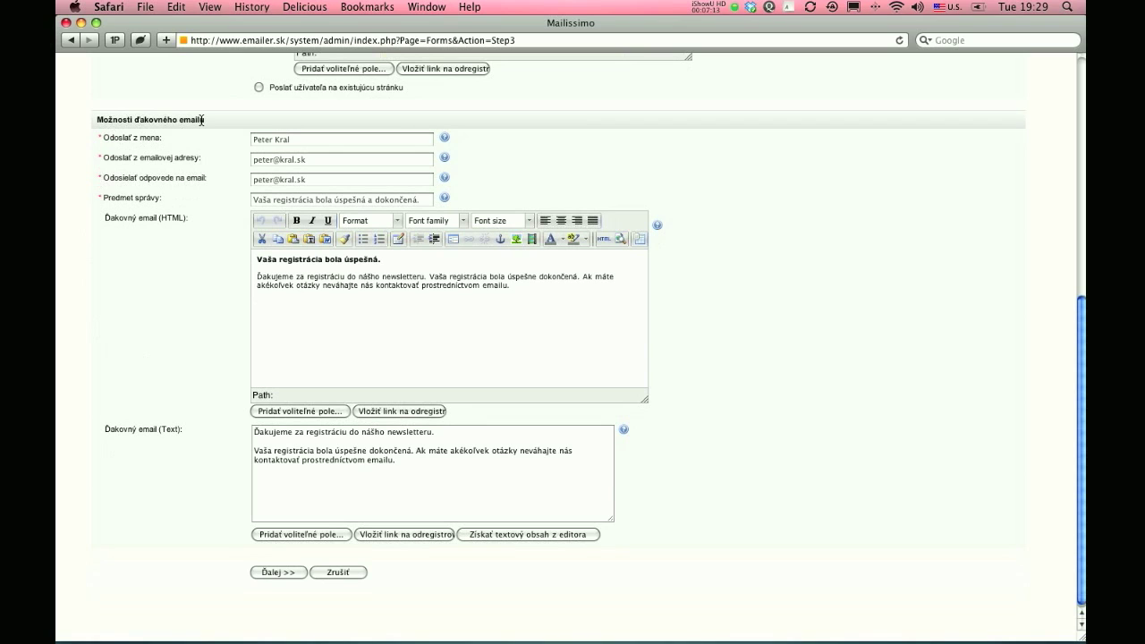
{"action": "left_click", "coordinate": [303, 139]}
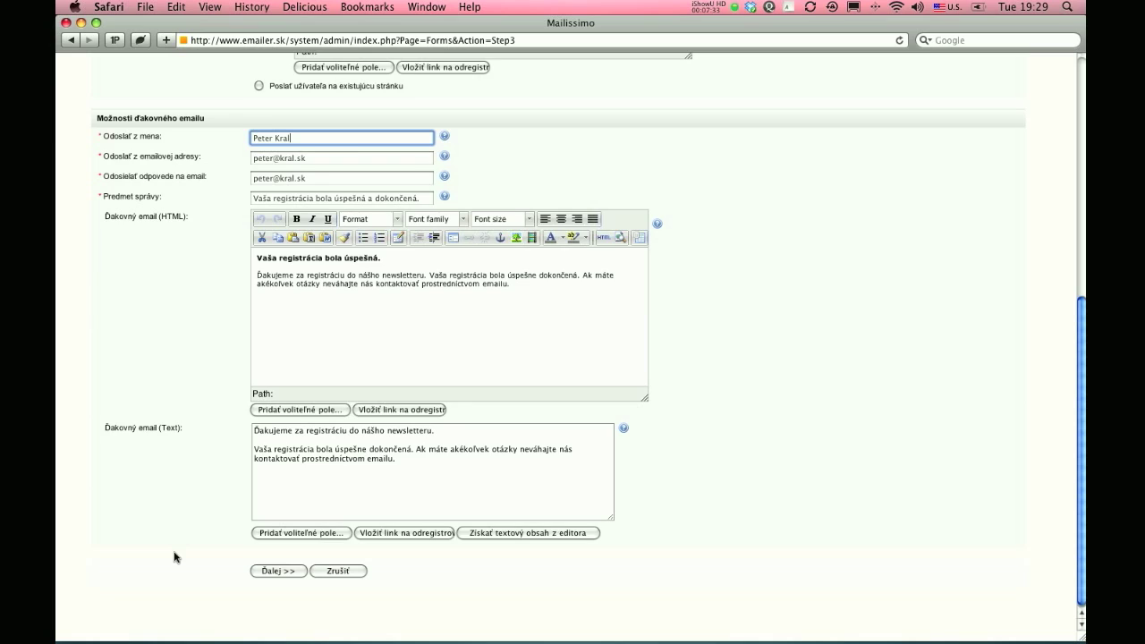
{"action": "key", "text": "Return"}
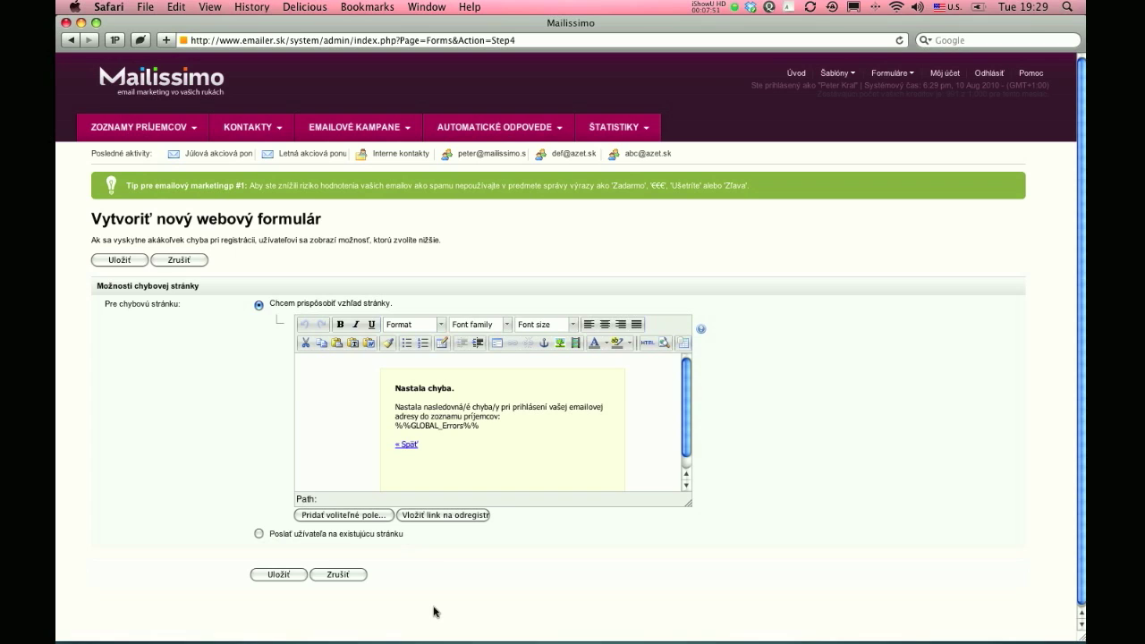
{"action": "left_click", "coordinate": [270, 574]}
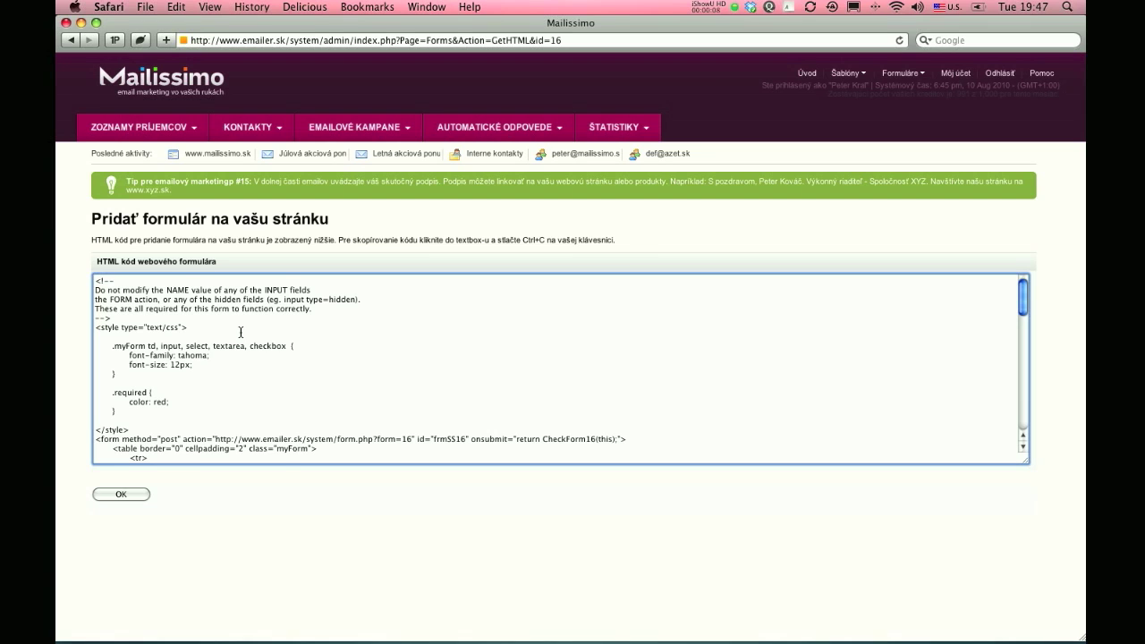
Step: Examine the opening form tag and the email, Meno, Priezvisko and Mesto input fields in the form's HTML code
{"action": "left_click_drag", "start_coordinate": [206, 426], "coordinate": [633, 434]}
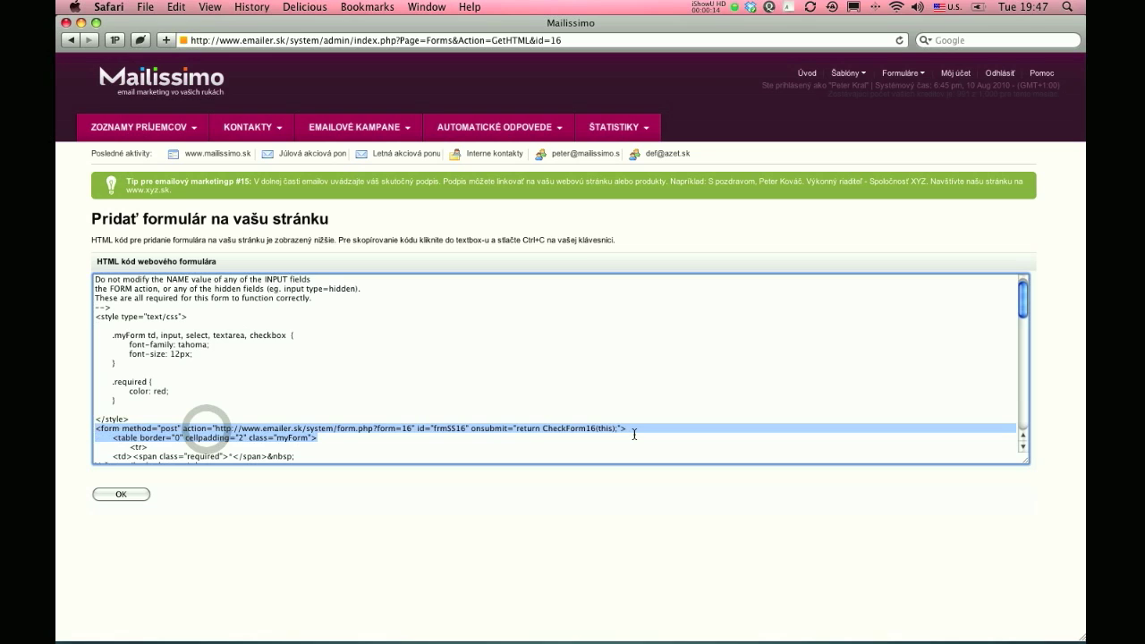
{"action": "left_click_drag", "start_coordinate": [633, 434], "coordinate": [634, 425]}
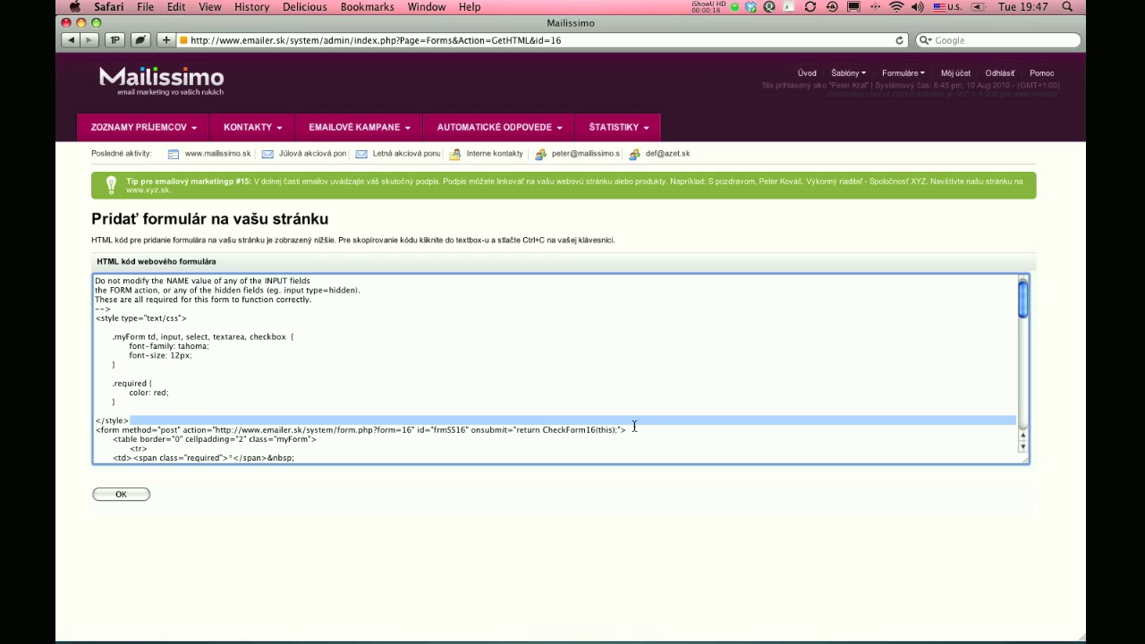
{"action": "left_click_drag", "start_coordinate": [634, 427], "coordinate": [636, 430]}
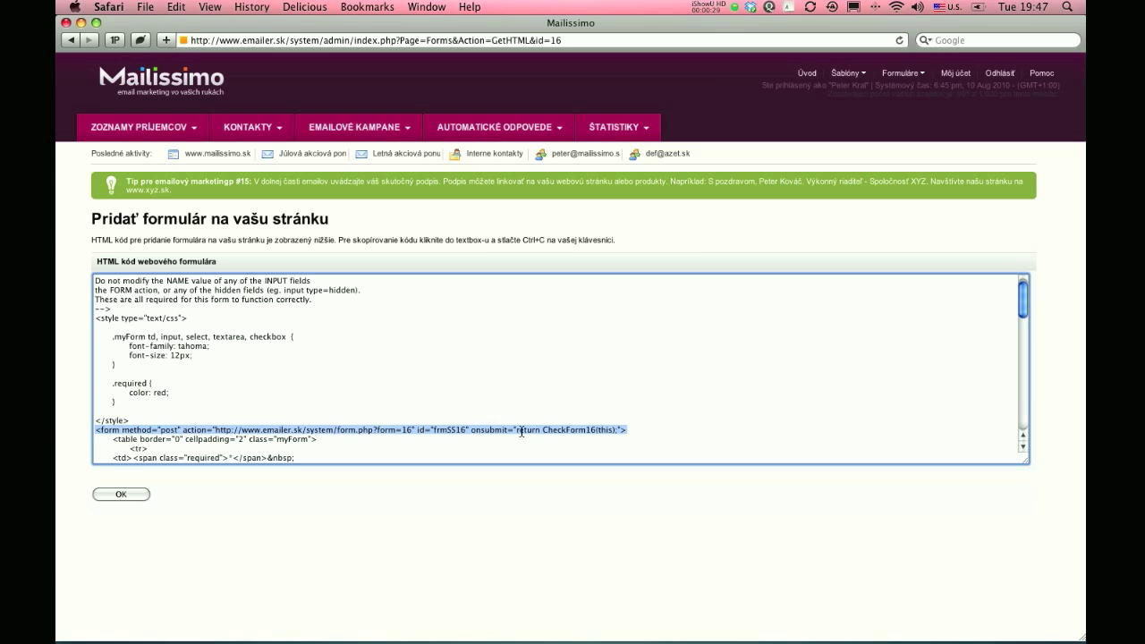
{"action": "scroll", "coordinate": [568, 340], "scroll_direction": "down", "scroll_amount": 3}
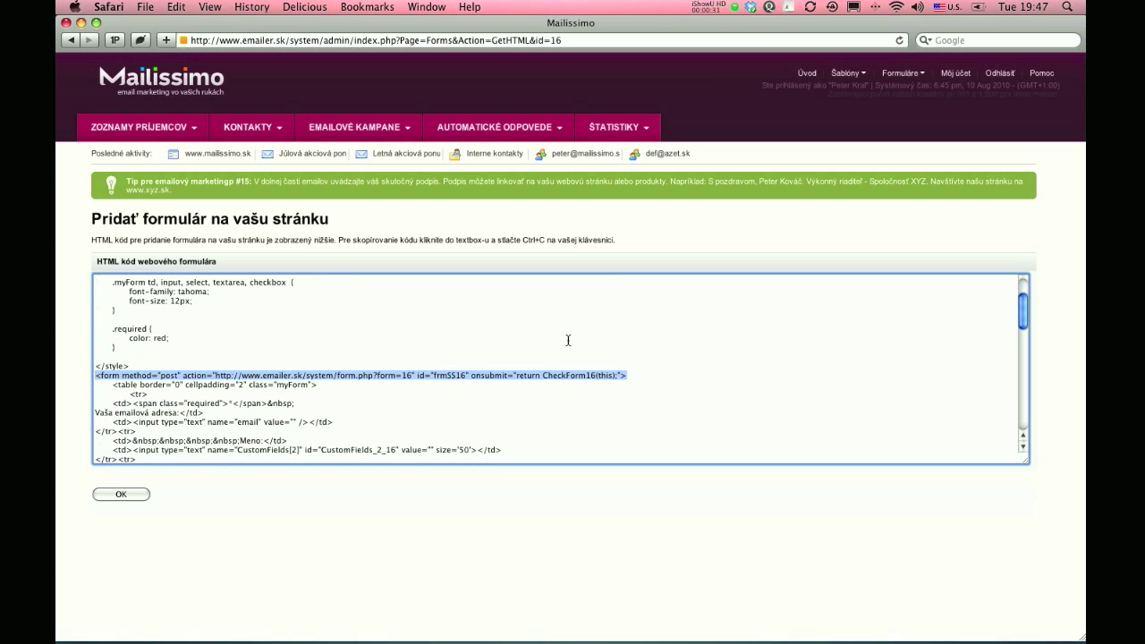
{"action": "scroll", "coordinate": [568, 339], "scroll_direction": "down", "scroll_amount": 1}
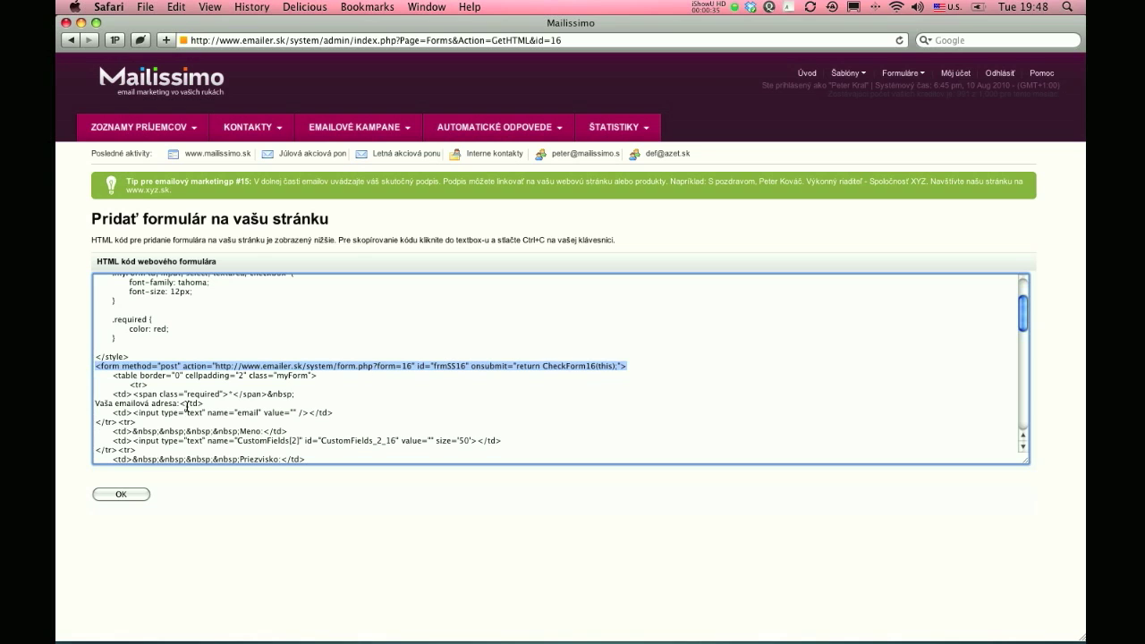
{"action": "scroll", "coordinate": [240, 429], "scroll_direction": "down", "scroll_amount": 3}
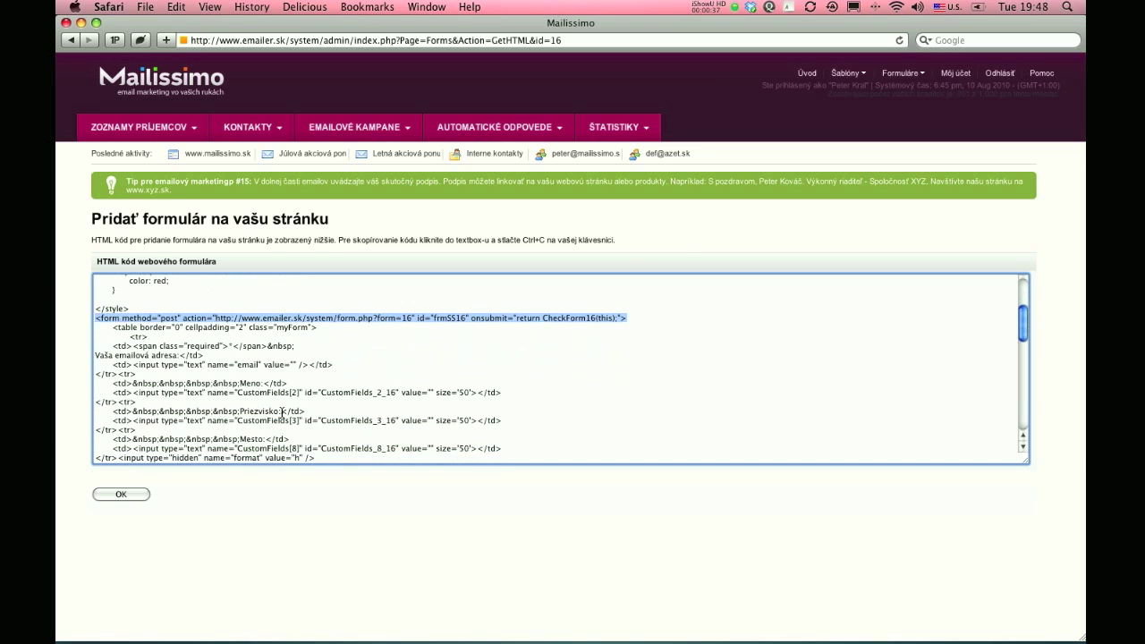
{"action": "scroll", "coordinate": [273, 441], "scroll_direction": "down", "scroll_amount": 1}
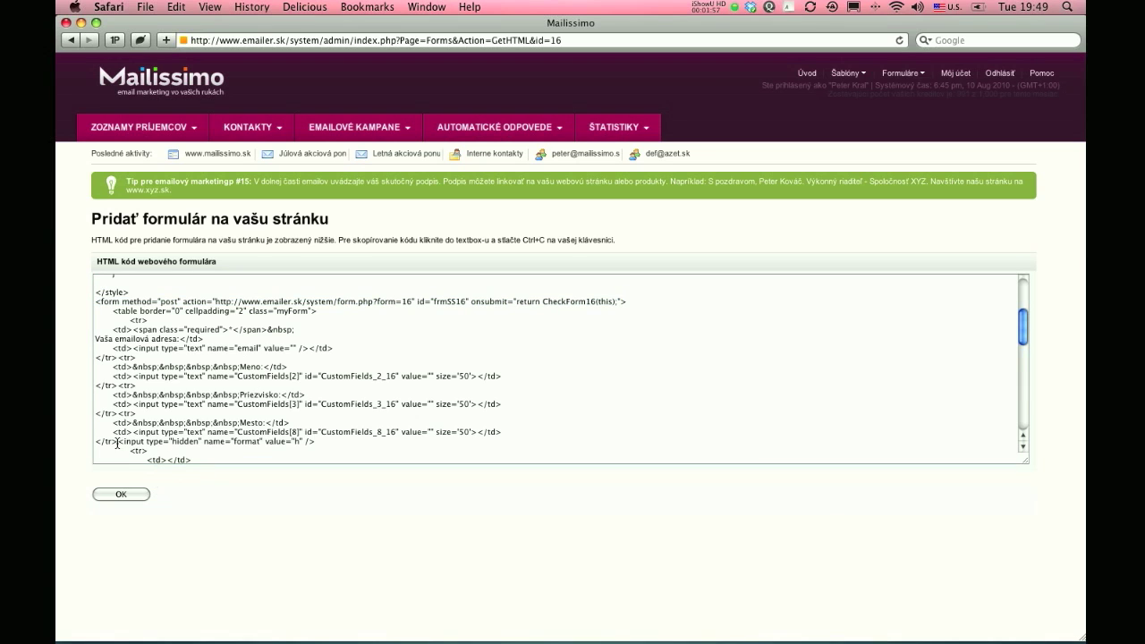
Step: Examine the hidden format input, submit button and validation script in the HTML code, and return to the web forms list
{"action": "left_click_drag", "start_coordinate": [116, 442], "coordinate": [312, 442]}
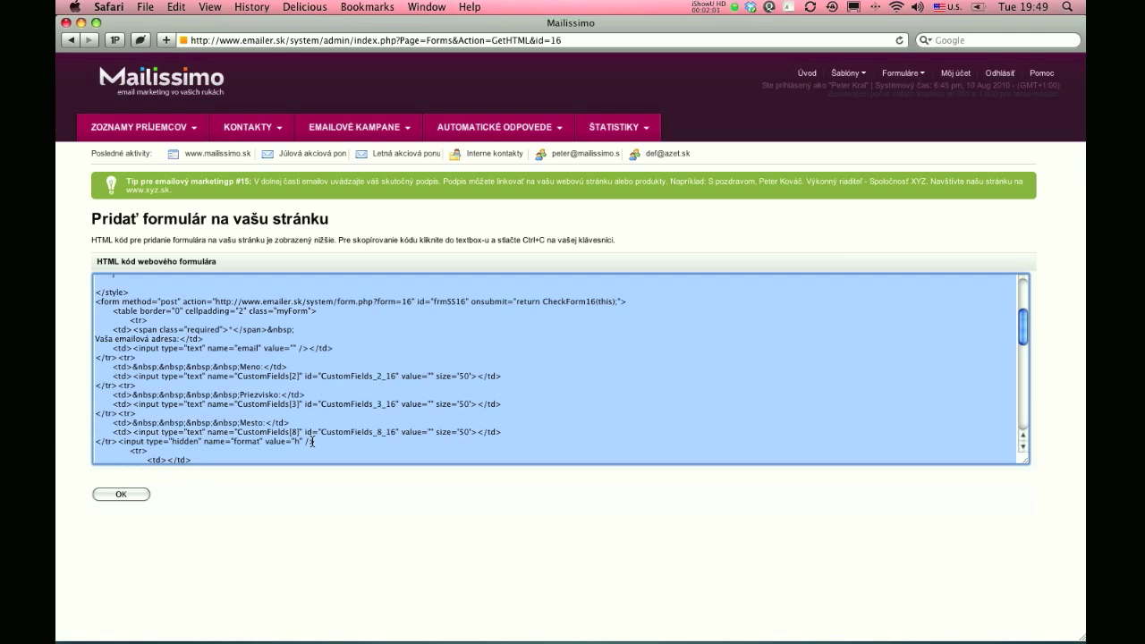
{"action": "left_click", "coordinate": [321, 442]}
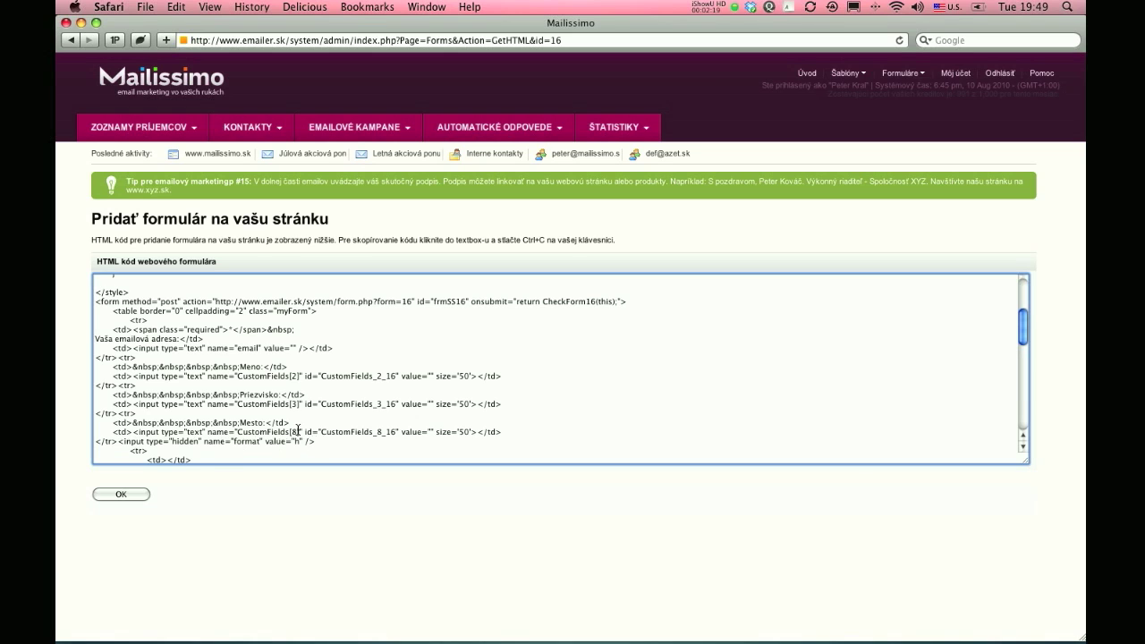
{"action": "scroll", "coordinate": [311, 395], "scroll_direction": "down", "scroll_amount": 3}
{"action": "scroll", "coordinate": [311, 395], "scroll_direction": "down", "scroll_amount": 3}
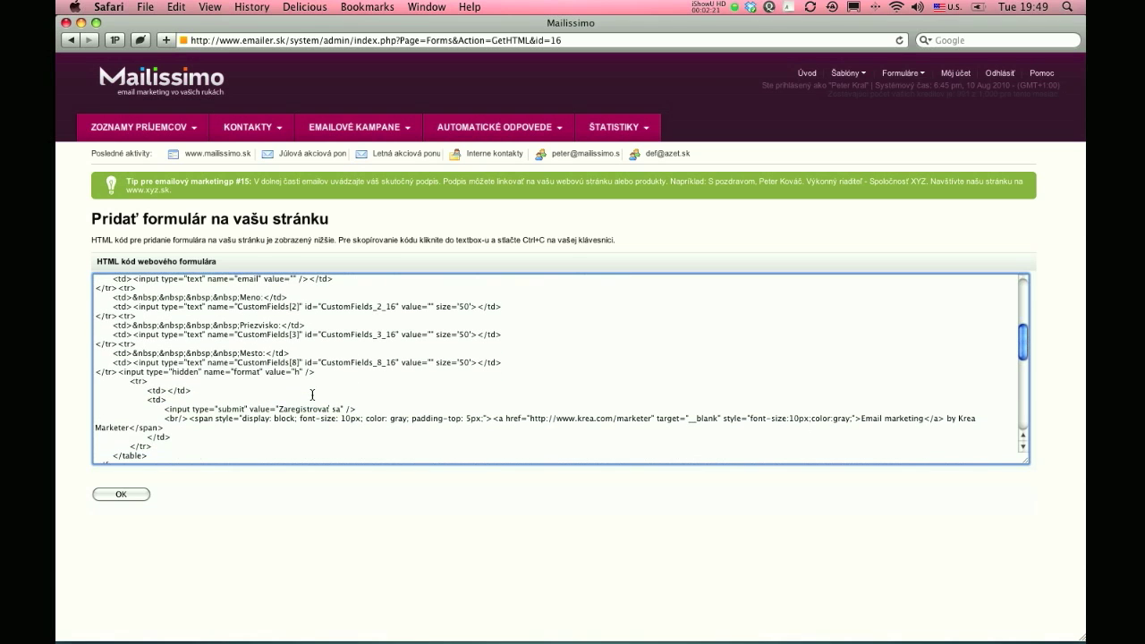
{"action": "scroll", "coordinate": [311, 396], "scroll_direction": "down", "scroll_amount": 12}
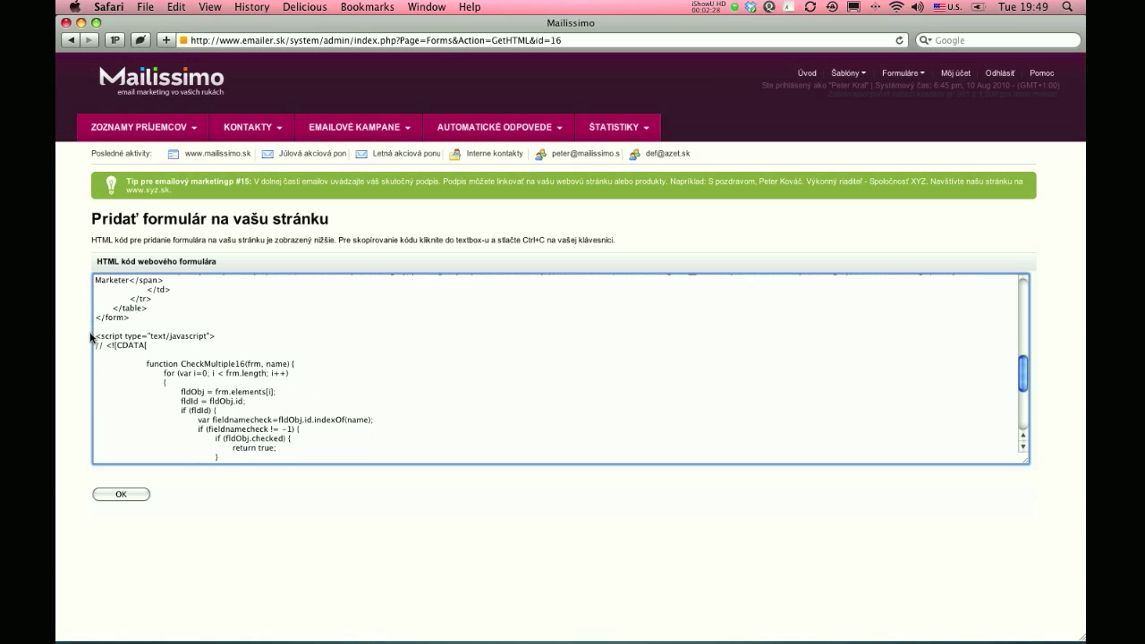
{"action": "left_click_drag", "start_coordinate": [92, 334], "coordinate": [295, 463]}
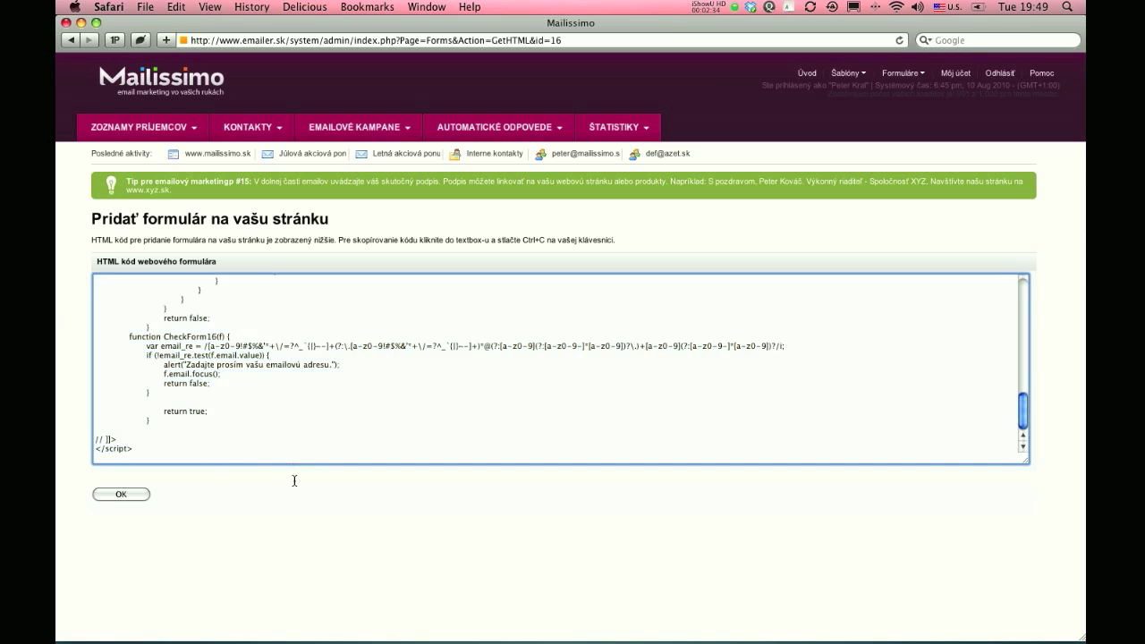
{"action": "left_click", "coordinate": [299, 500]}
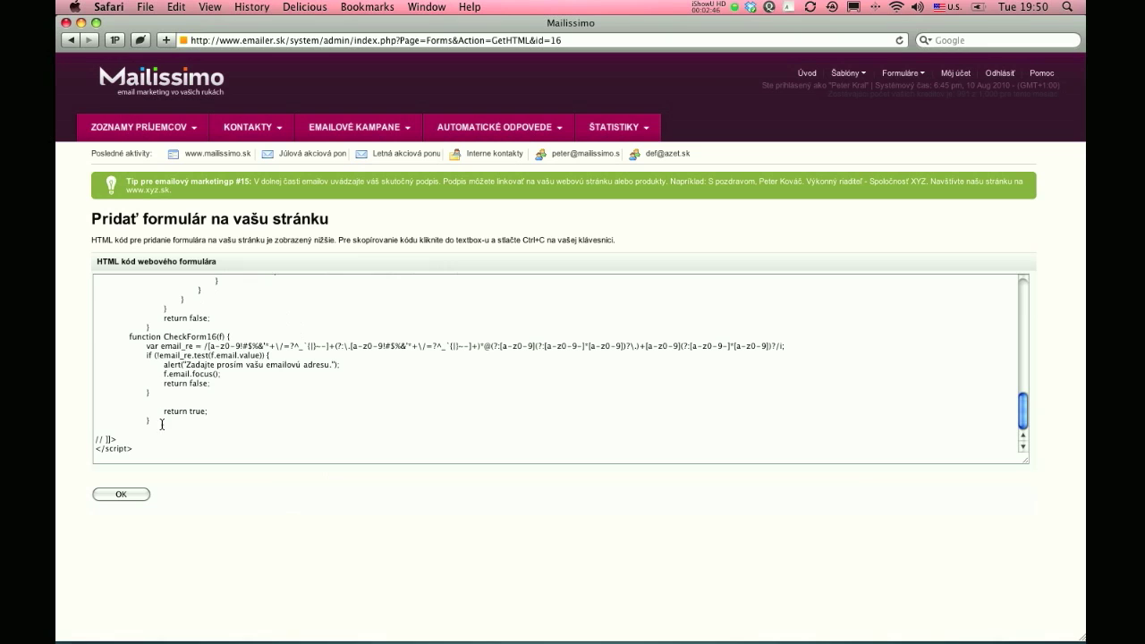
{"action": "left_click", "coordinate": [121, 495]}
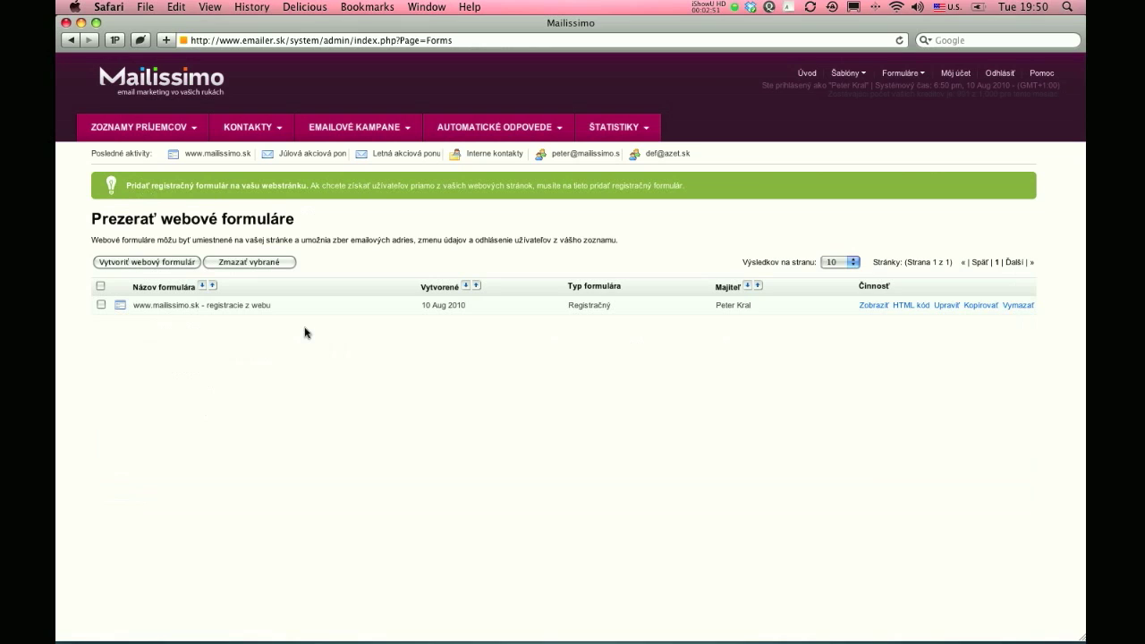